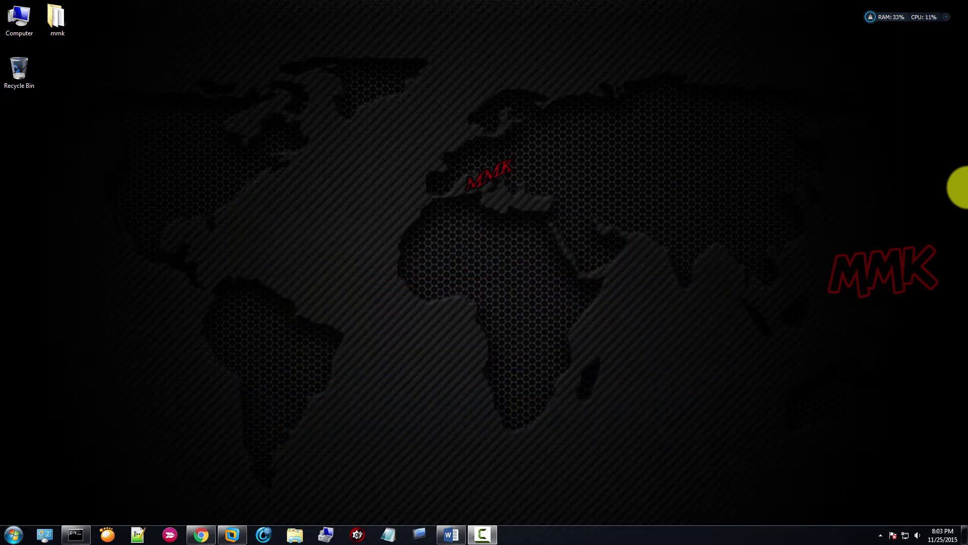
Search 'advanced ip scanner' in Chrome and open the official Advanced IP Scanner site.
left_click(202, 533)
left_click(239, 61)
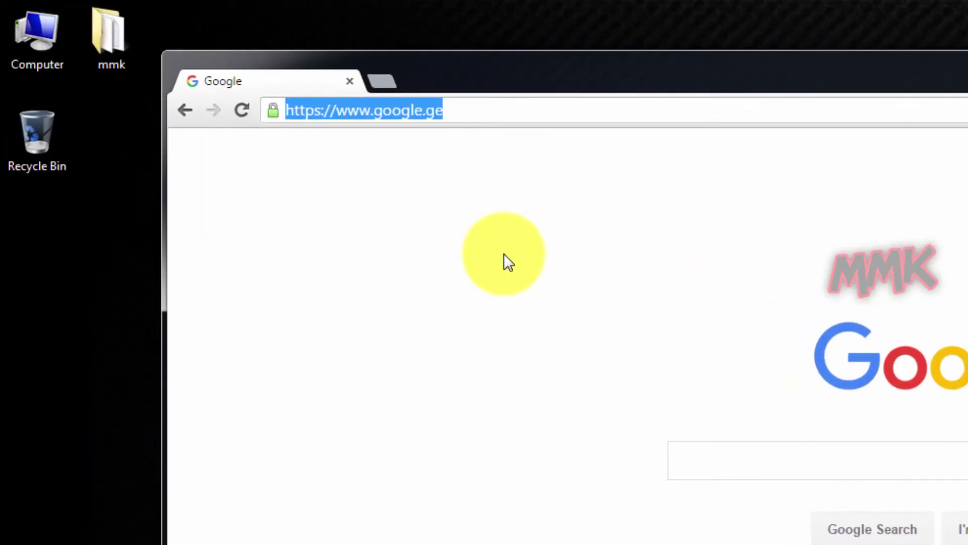
type("adva")
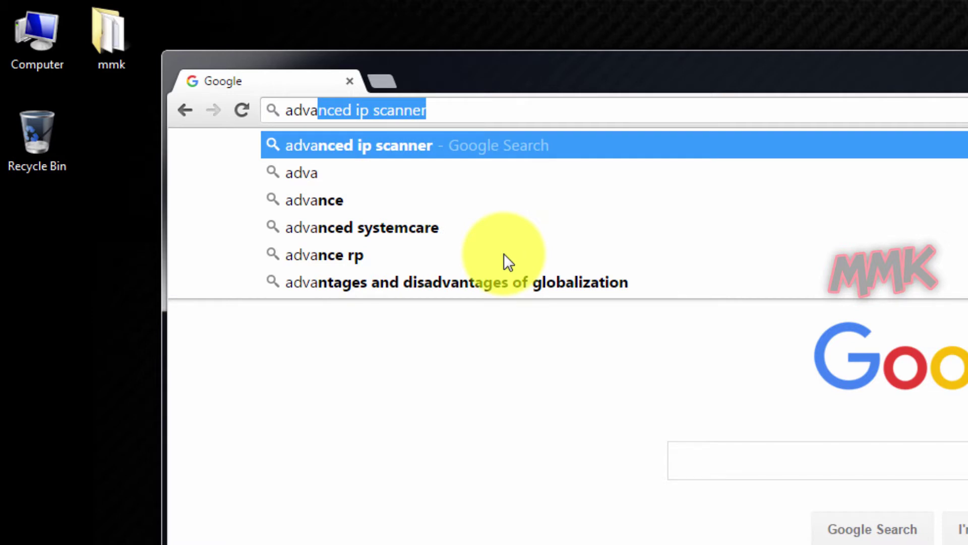
key("End")
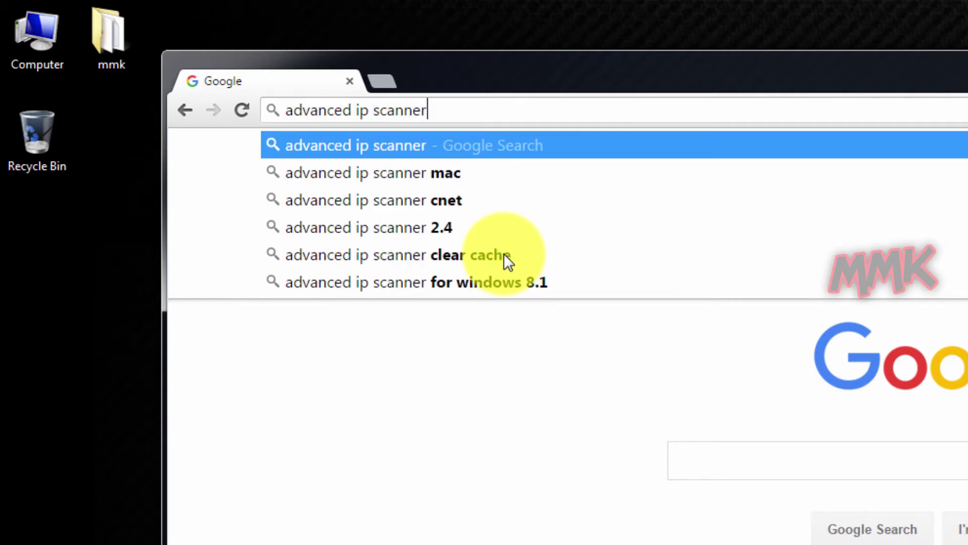
key("Return")
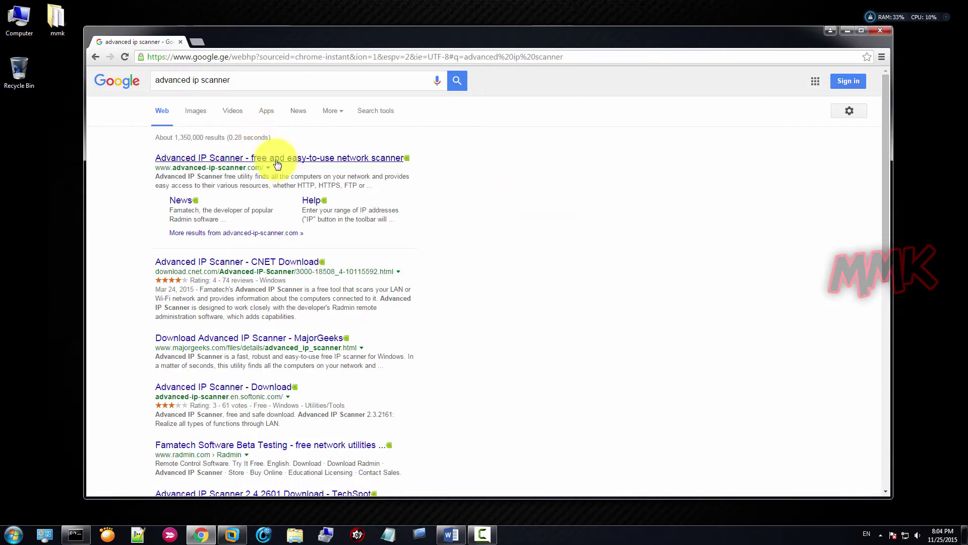
left_click(279, 162)
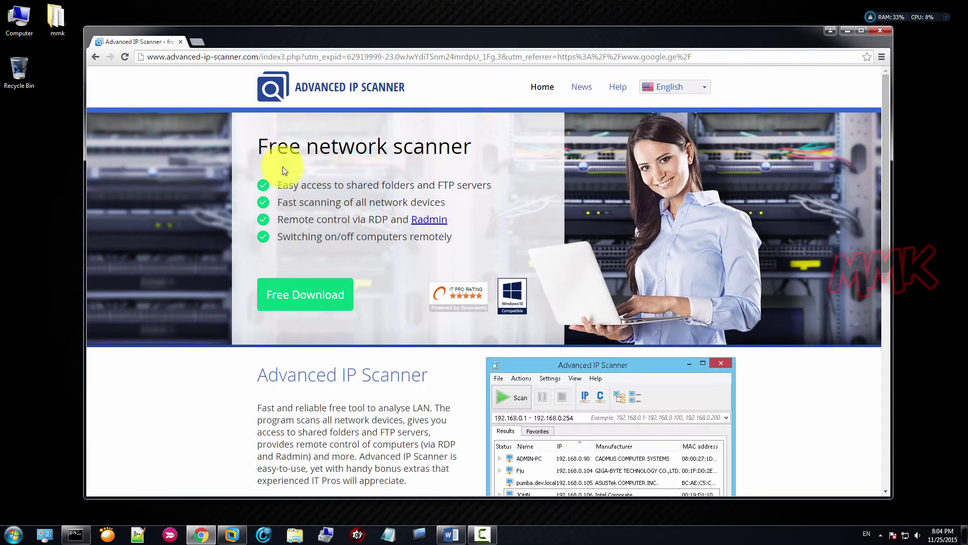
Download the free ipscan24.exe and save it to the Desktop.
left_click(316, 300)
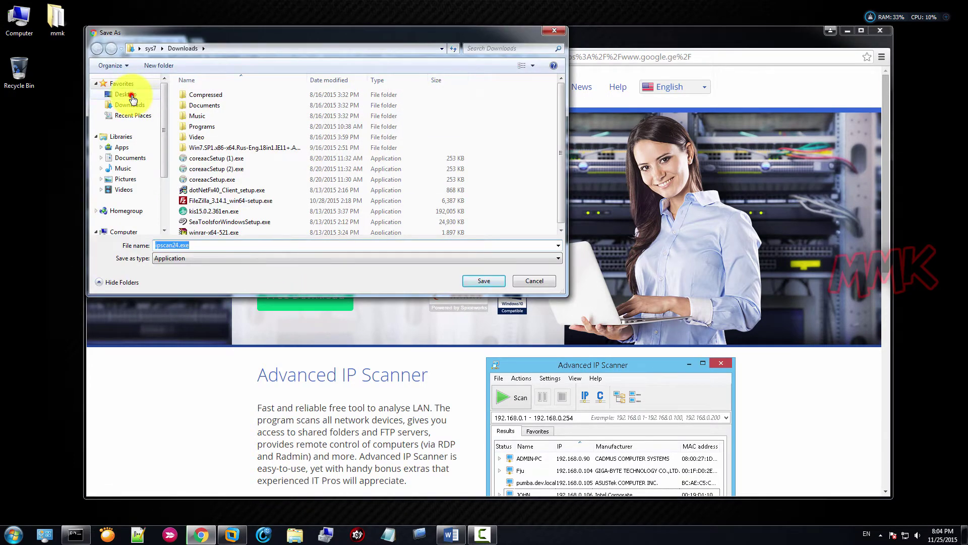
left_click(127, 95)
left_click(483, 280)
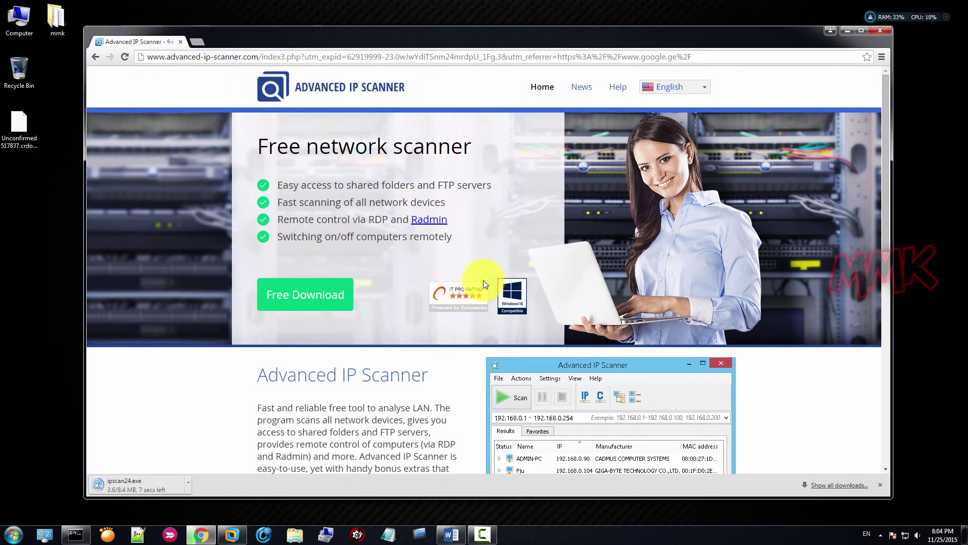
Minimize Chrome and launch ipscan24.exe from the desktop as the portable Run version.
left_click(845, 30)
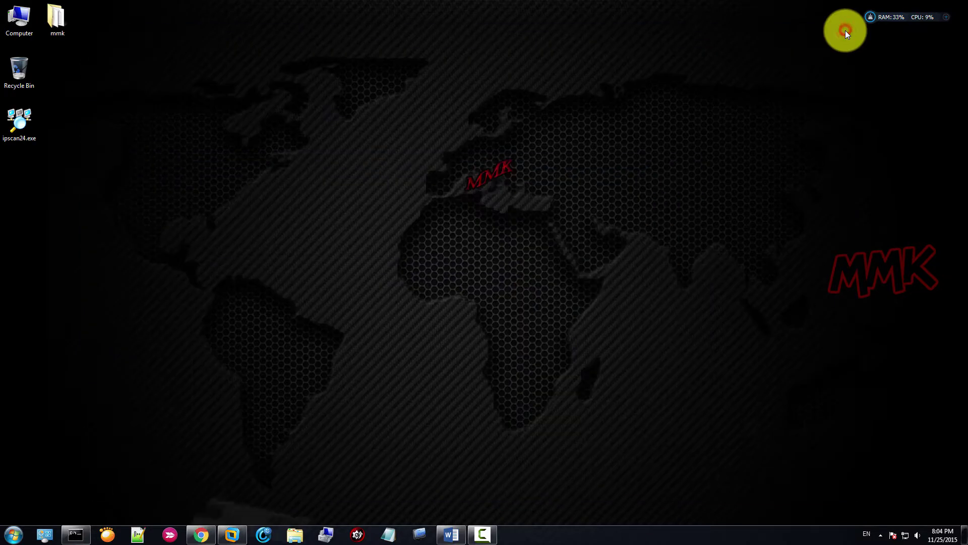
double_click(11, 122)
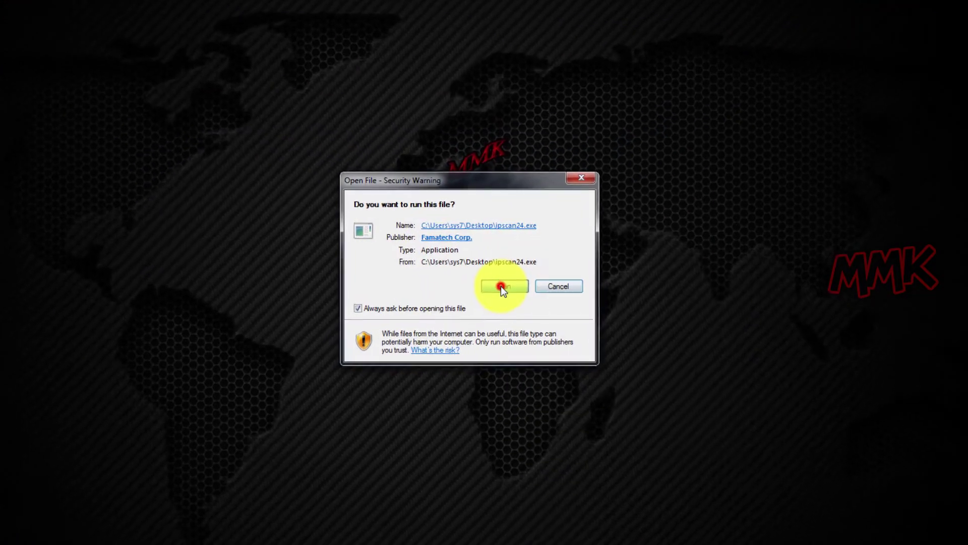
left_click(511, 274)
left_click(477, 305)
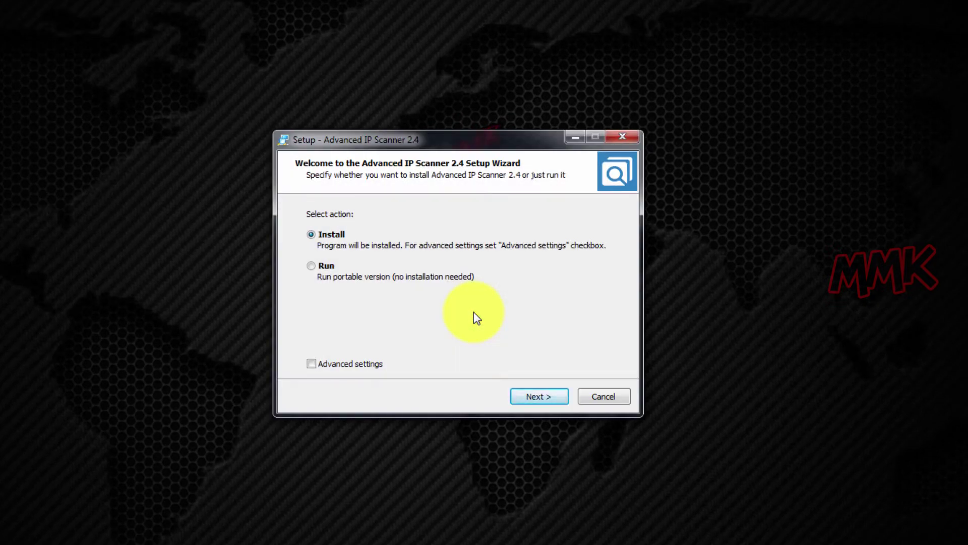
left_click(311, 265)
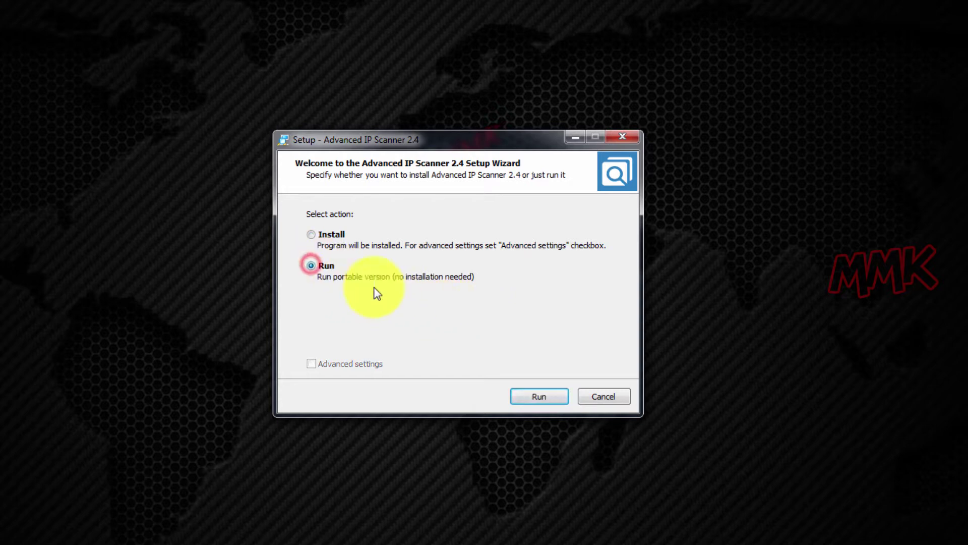
left_click(537, 392)
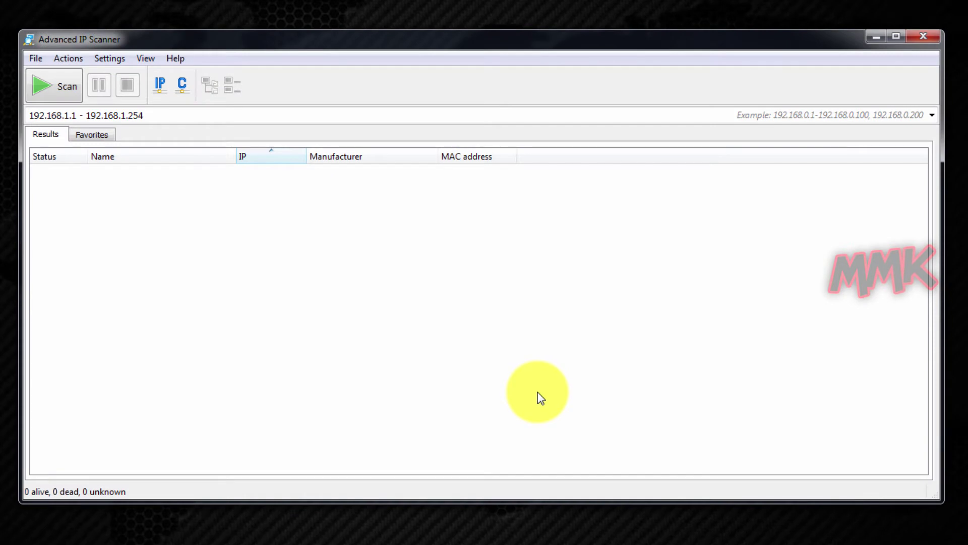
Review the scanner's performance settings in Options and close it without changes.
left_click(107, 56)
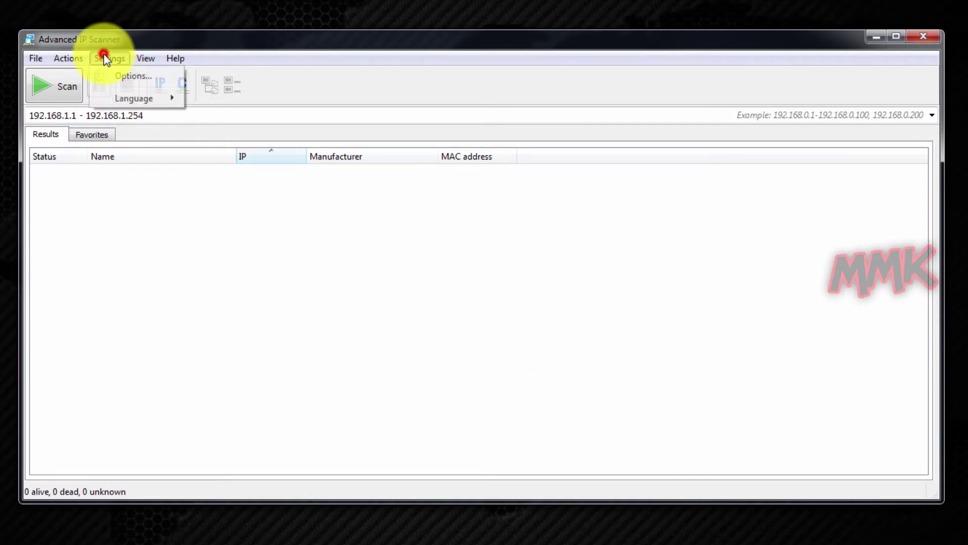
left_click(118, 78)
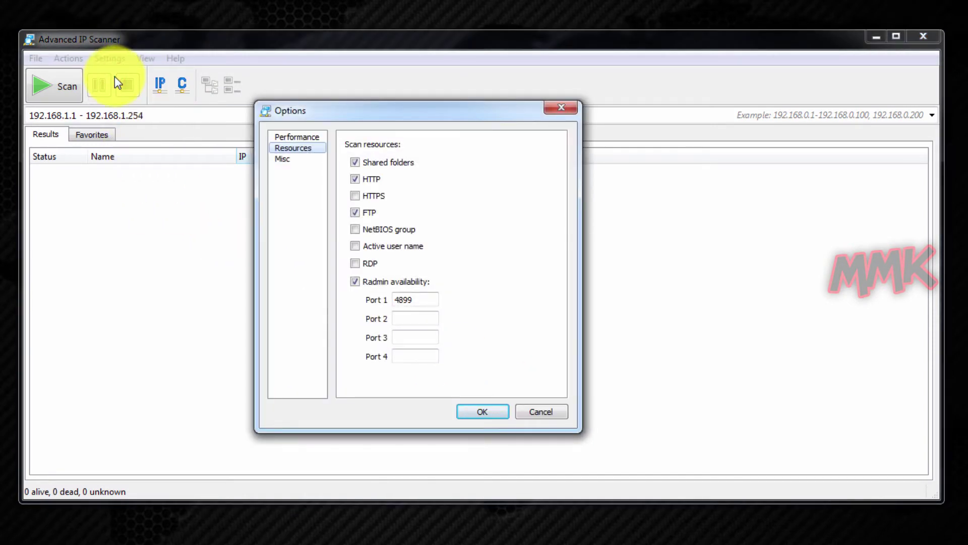
left_click(278, 137)
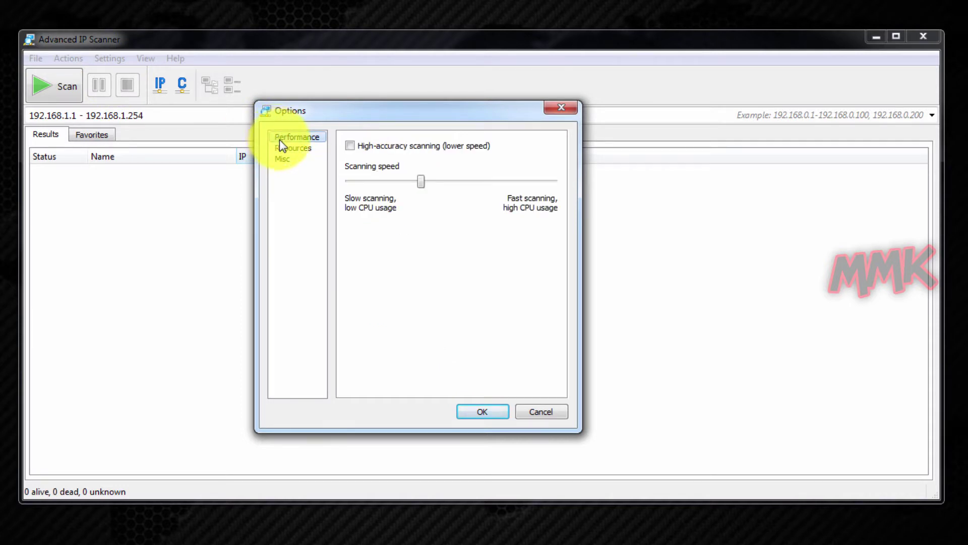
left_click(533, 412)
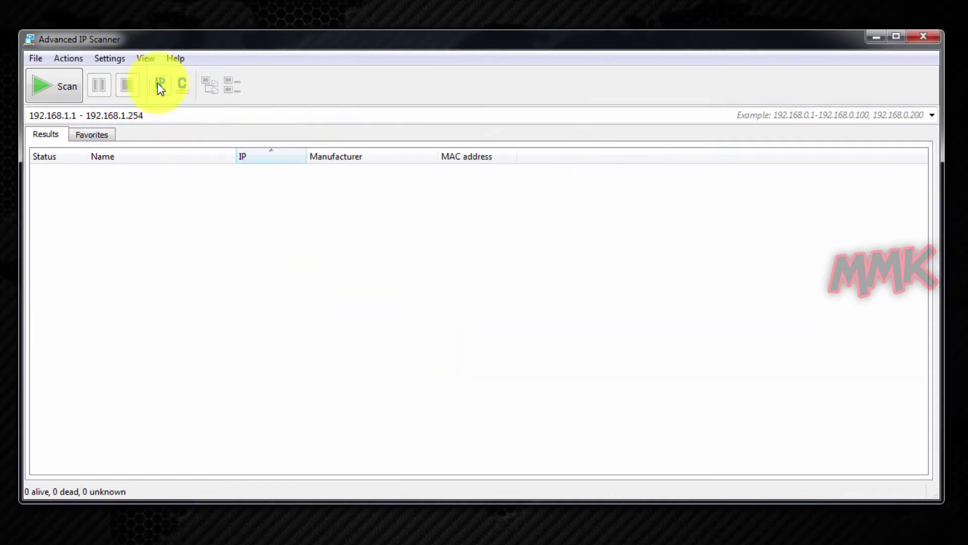
Scan the 192.168.1.1 - 192.168.1.254 range to list the live devices.
left_click(146, 58)
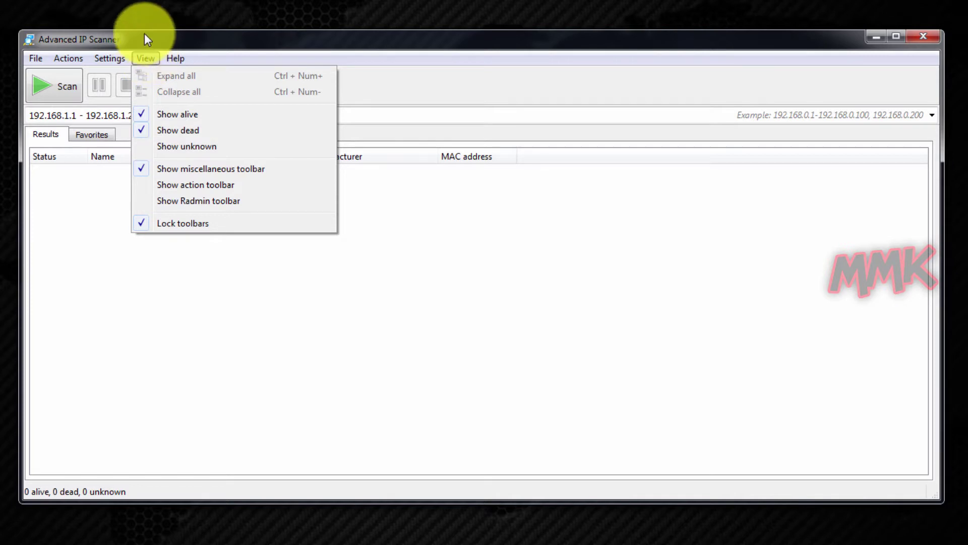
left_click(144, 33)
left_click(63, 85)
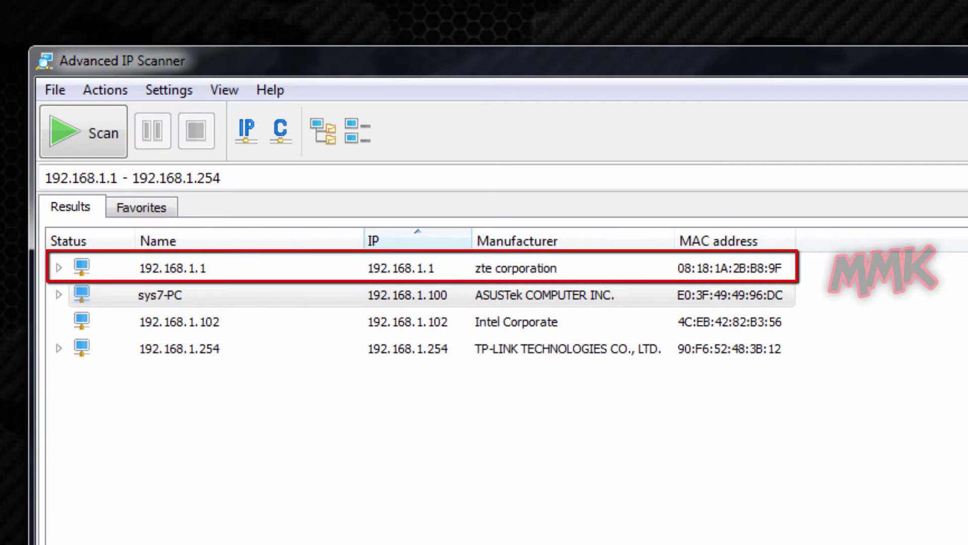
Check the services of 192.168.1.1 and sys7-PC, then expand 192.168.1.254 and auto-fit the Name column.
left_click(57, 267)
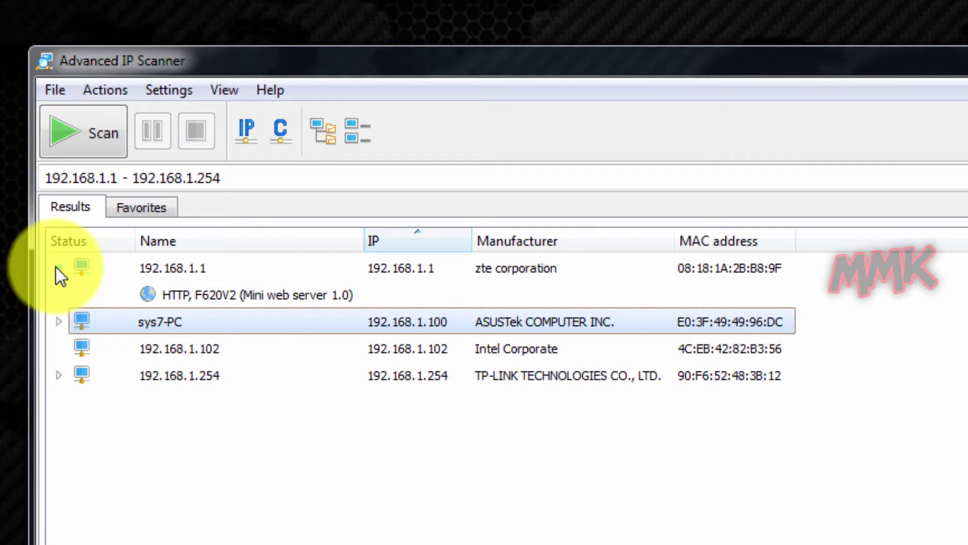
left_click(57, 268)
left_click(59, 294)
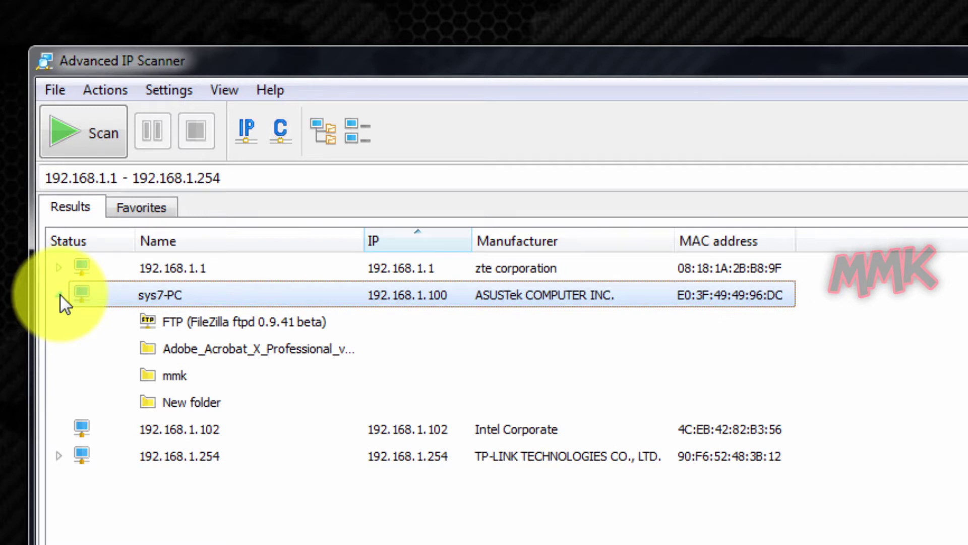
left_click(60, 295)
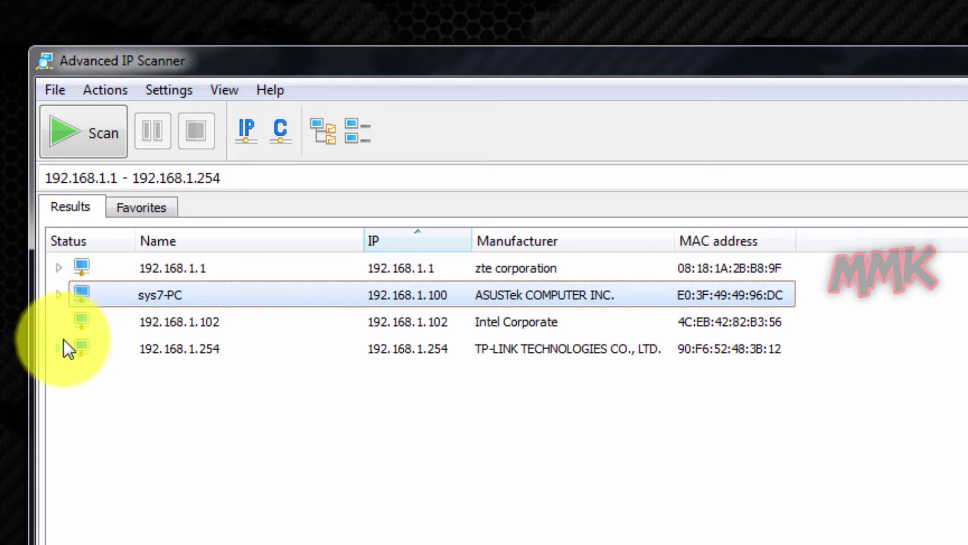
left_click(58, 348)
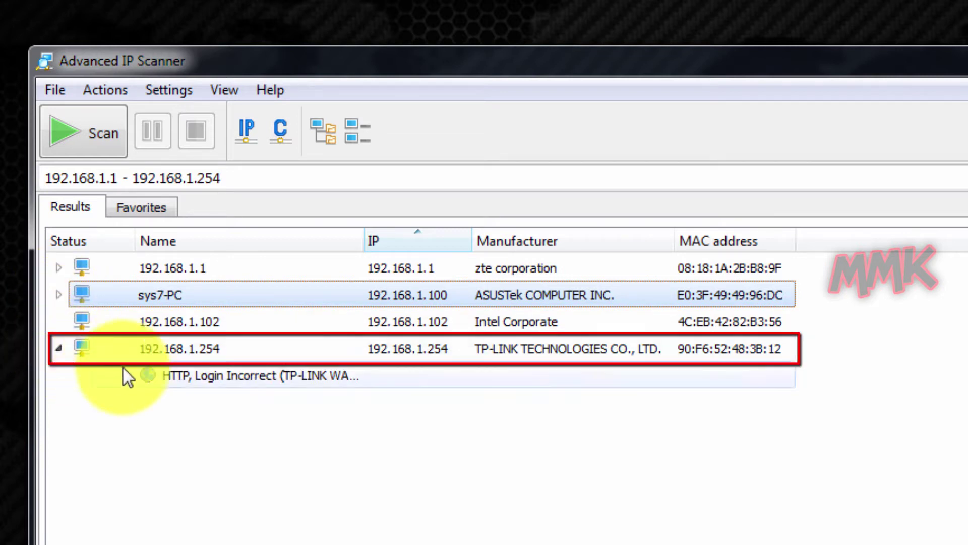
double_click(364, 240)
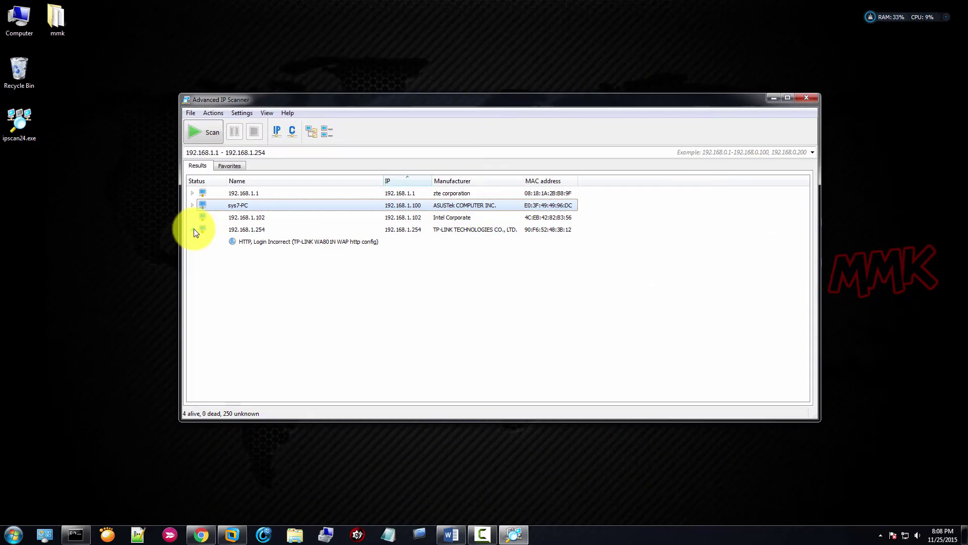
In the Windows 8 VM, join the mdfsys32_Network wireless network from the tray network list.
left_click(233, 527)
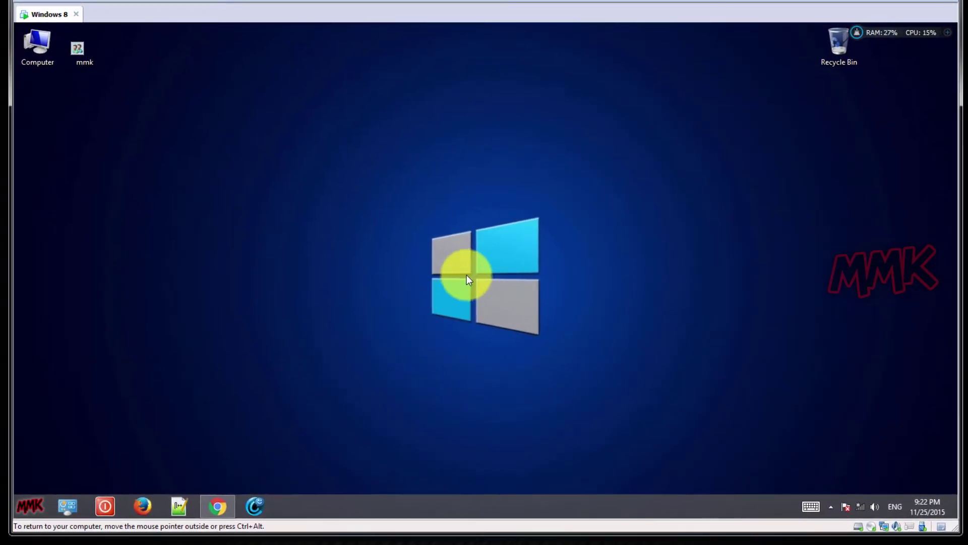
left_click(863, 508)
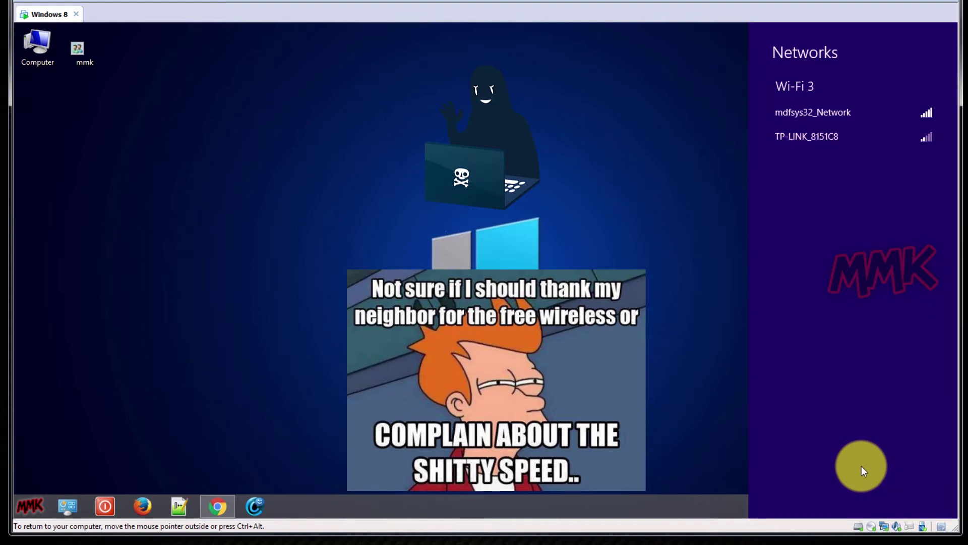
left_click(843, 110)
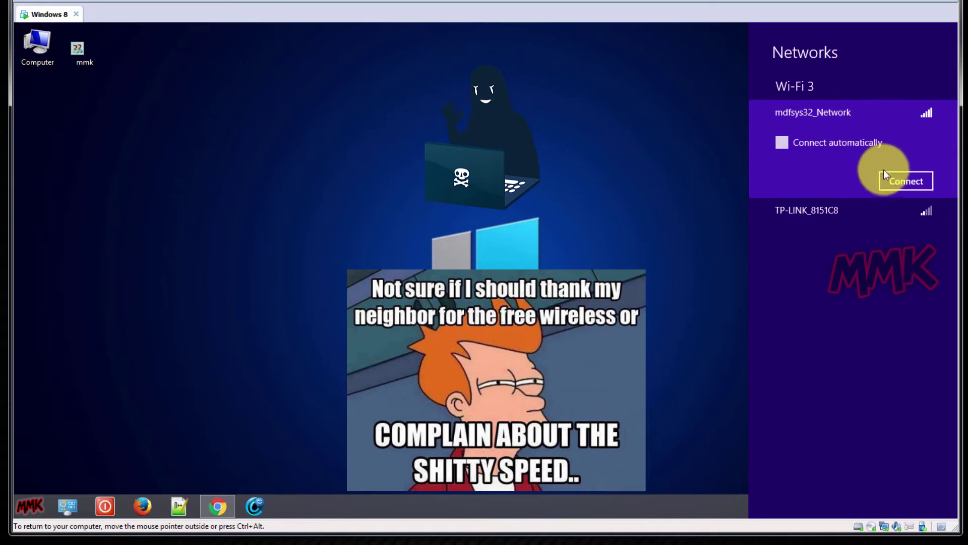
left_click(895, 182)
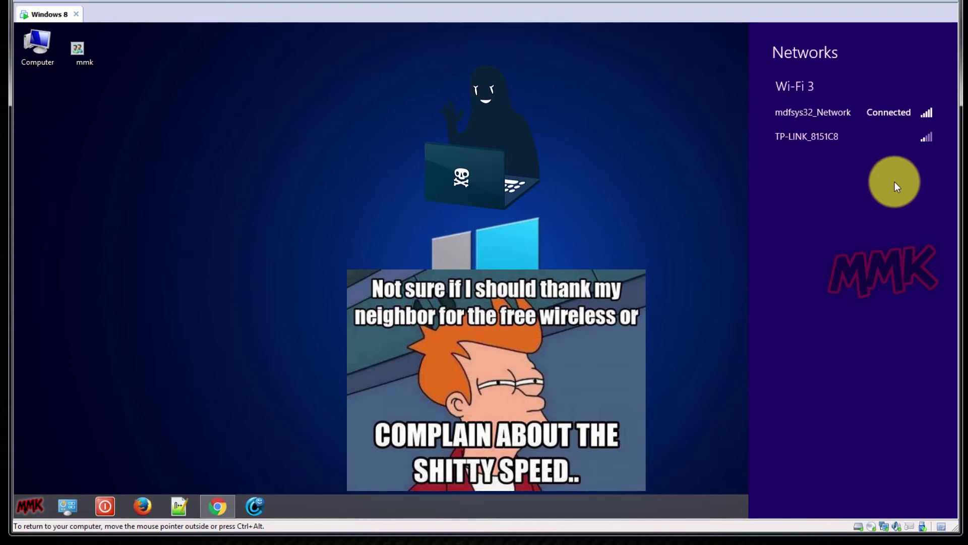
left_click(625, 195)
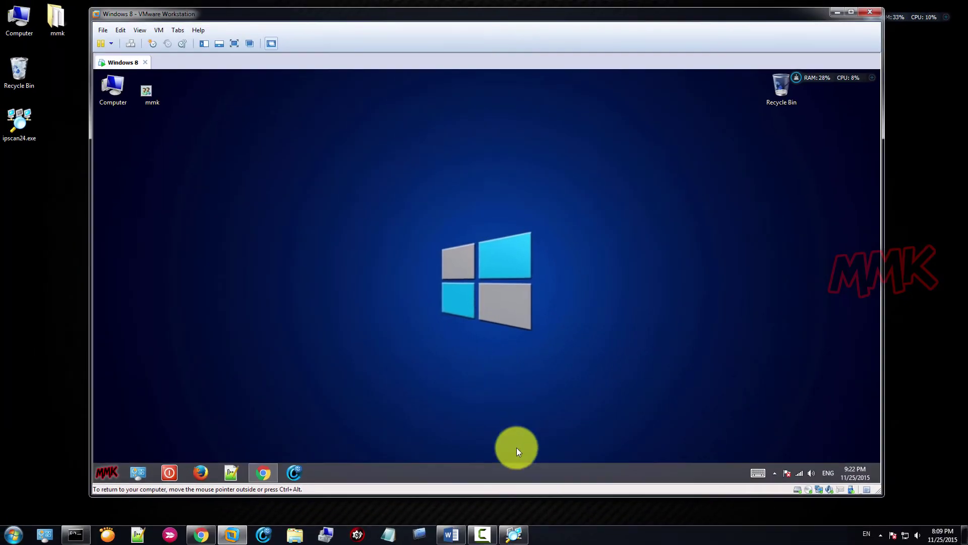
Rescan, select the new 192.168.1.104 device, and open the context menu of 192.168.1.254's HTTP service.
left_click(514, 532)
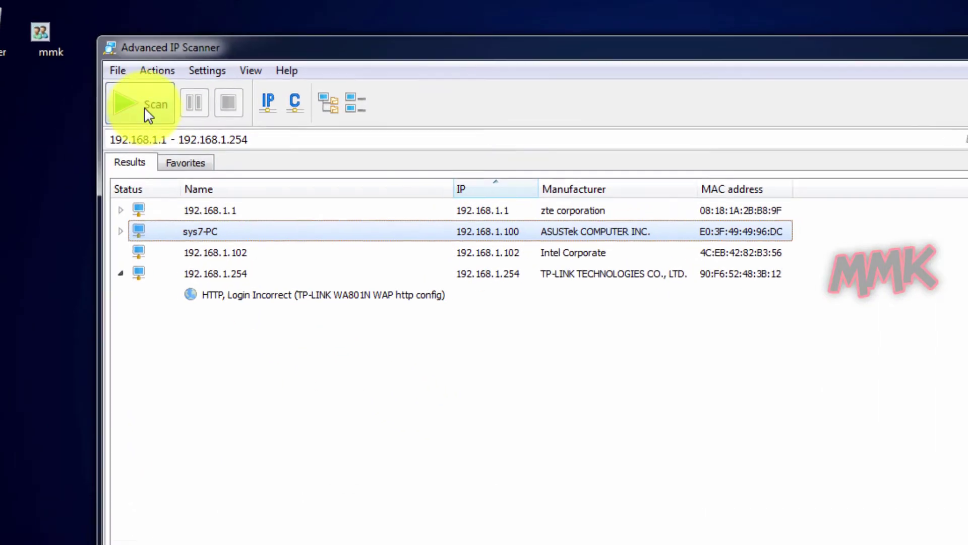
left_click(166, 121)
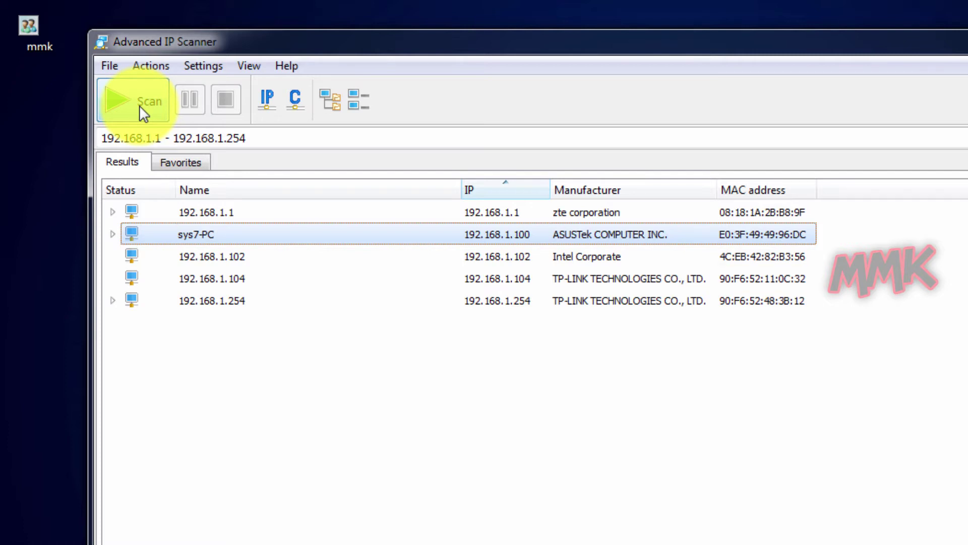
left_click(189, 279)
left_click(112, 300)
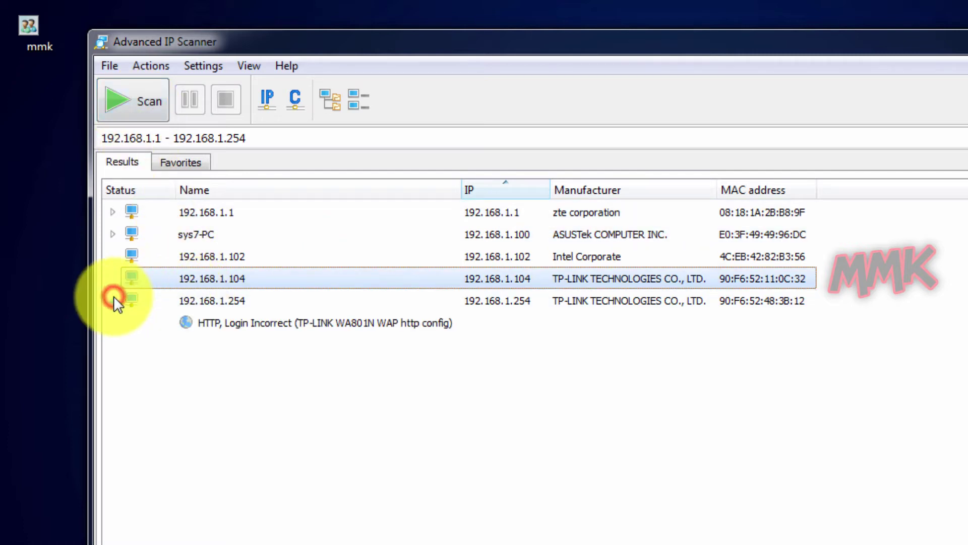
right_click(270, 332)
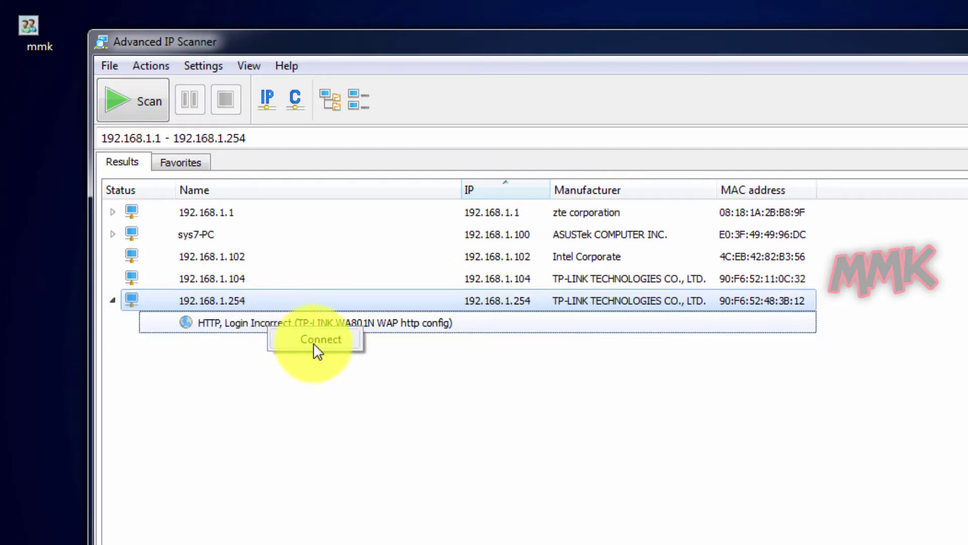
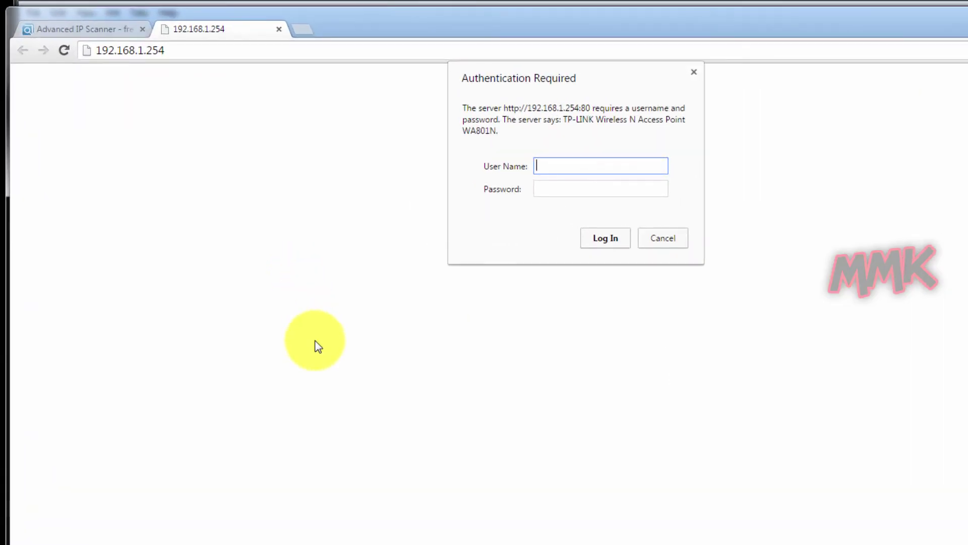
Open a new blank tab next to the 192.168.1.254 router login tab.
left_click(302, 33)
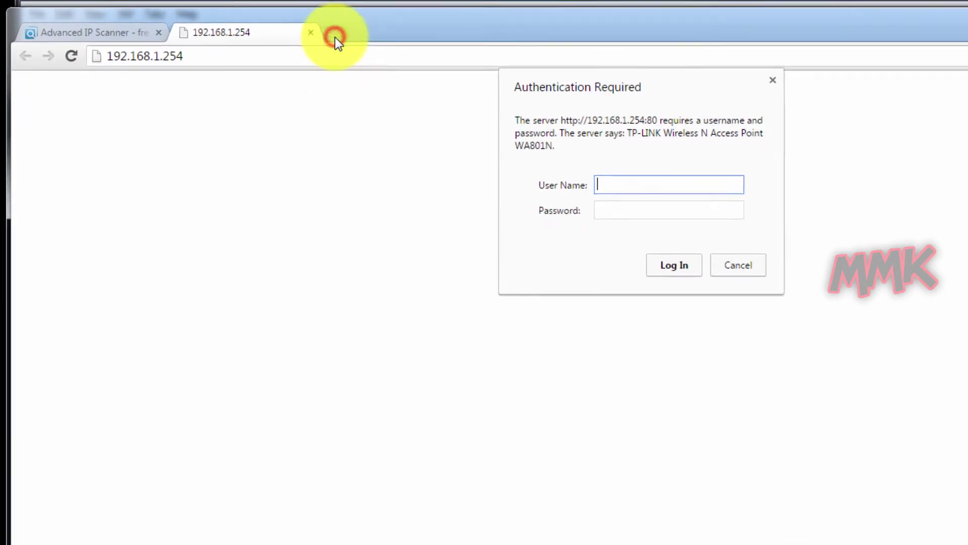
Go to portforward.com in the new tab.
left_click(345, 60)
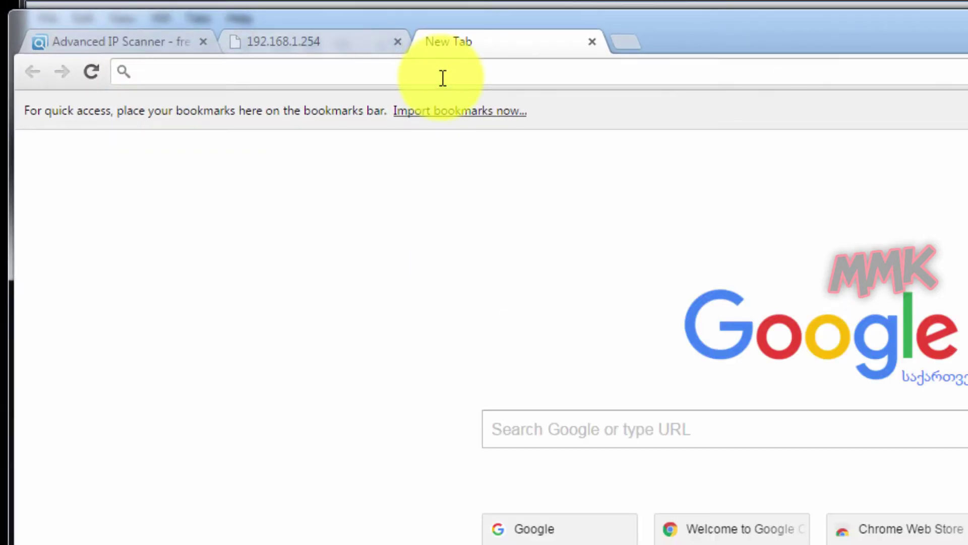
type("portforward.co")
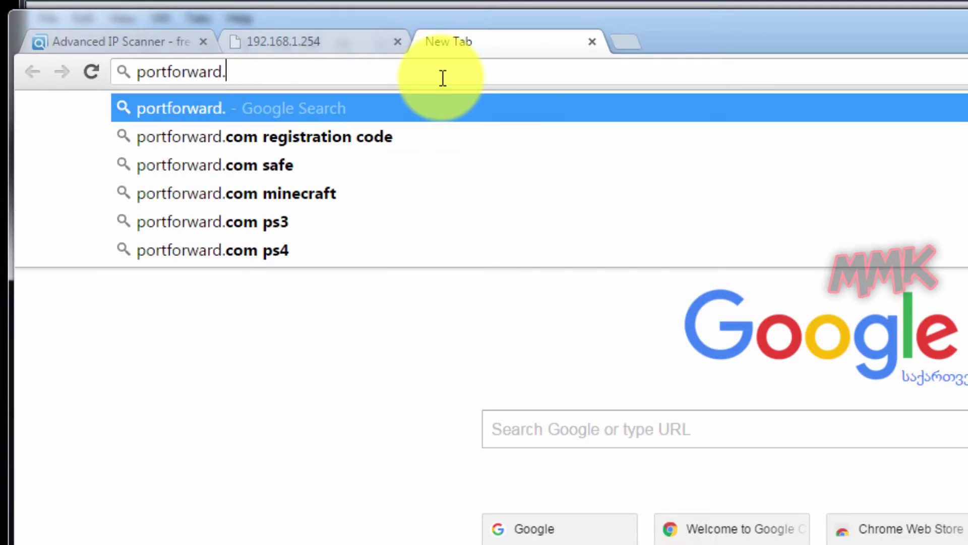
type("m")
key("Return")
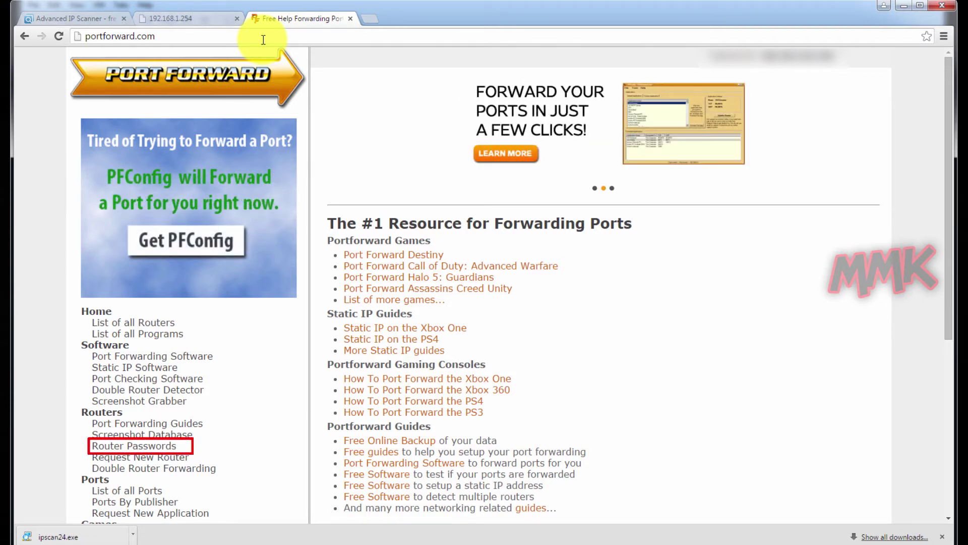
Open portforward.com's Router Passwords list and scroll down to the T brands, including TP-Link.
left_click(164, 446)
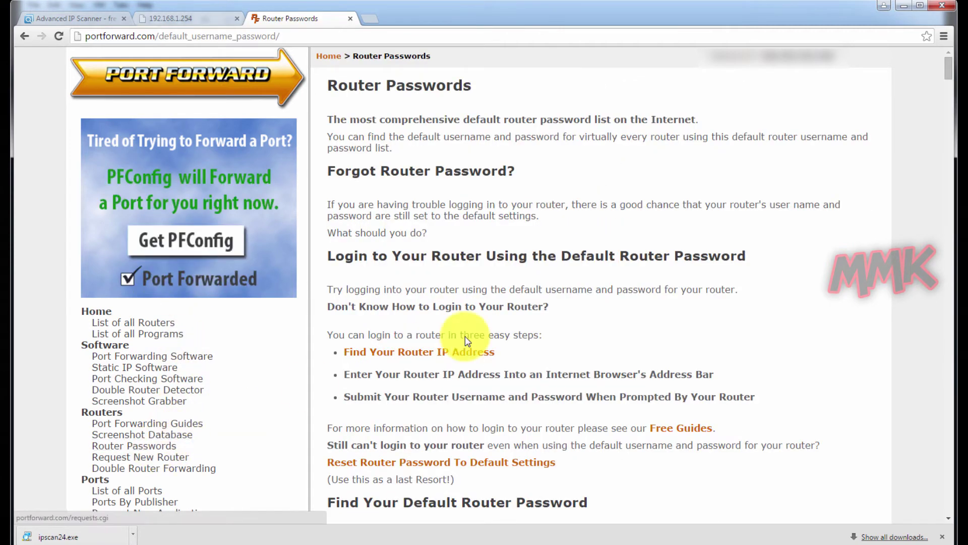
left_click_drag(948, 71, 944, 455)
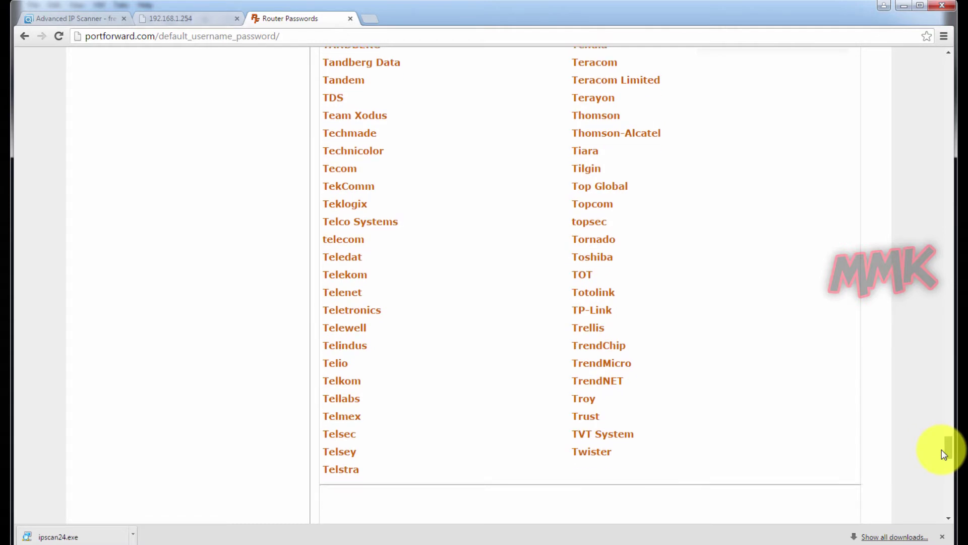
left_click(592, 310)
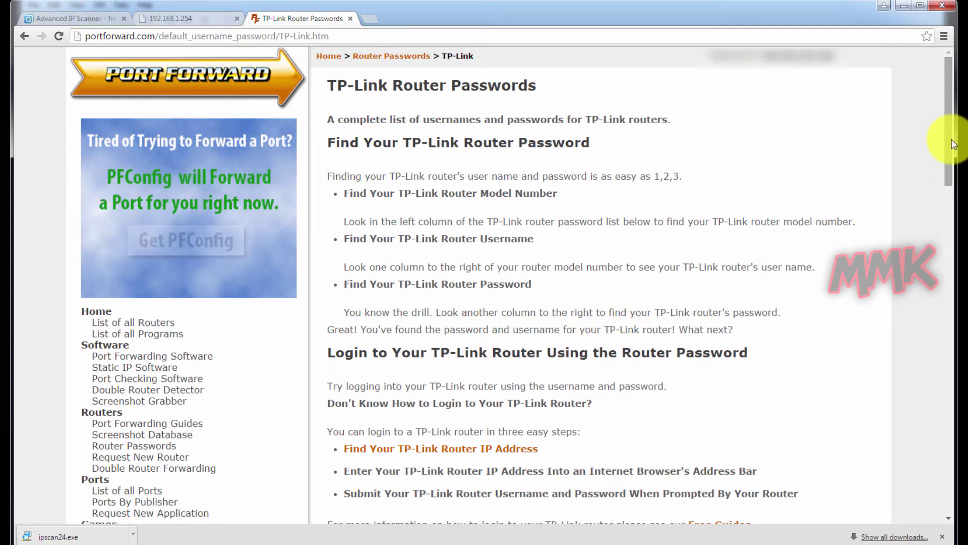
left_click_drag(950, 143, 937, 253)
scroll(937, 253, "down", 2)
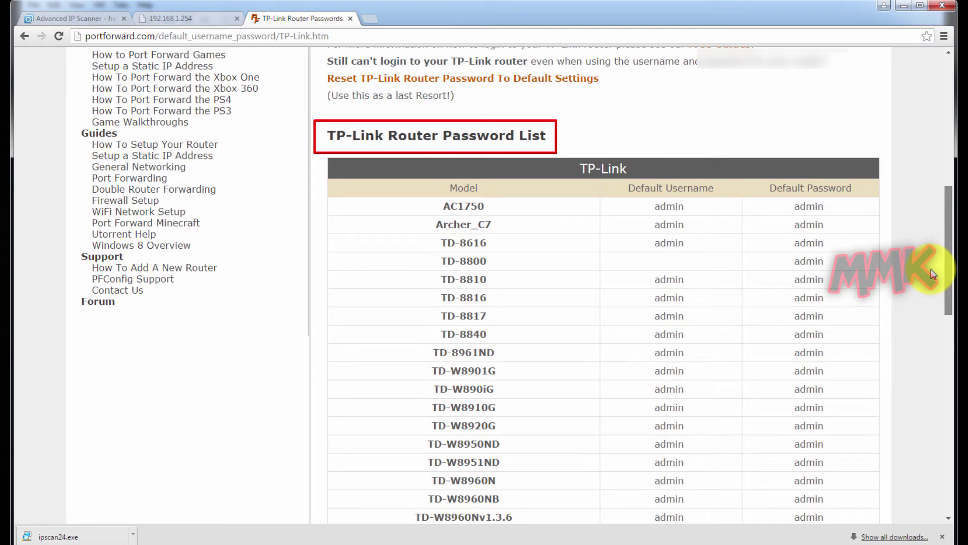
left_click_drag(931, 272, 926, 197)
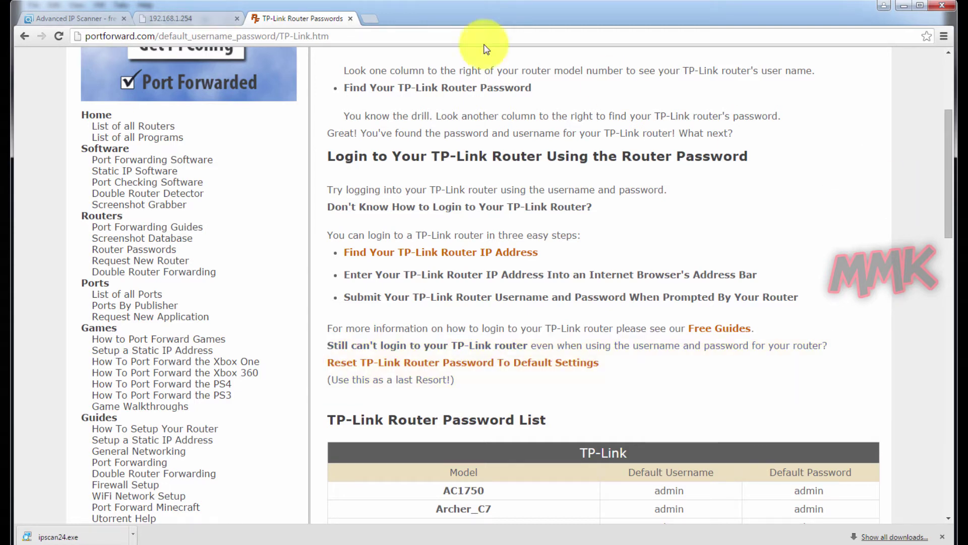
left_click(191, 19)
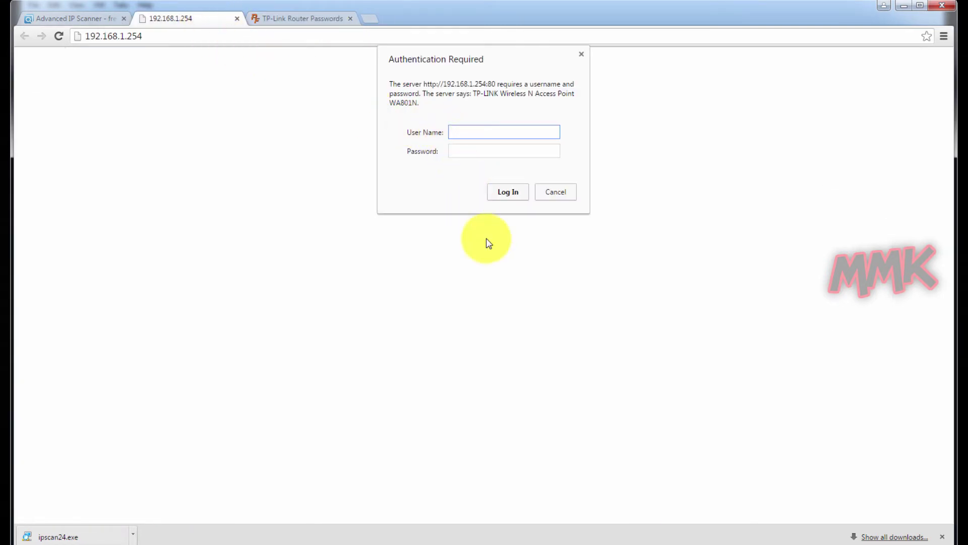
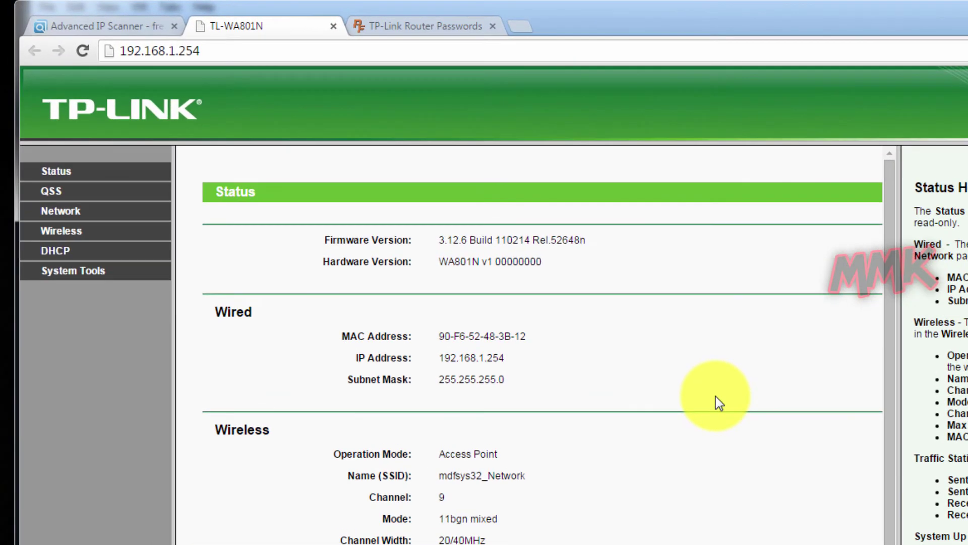
Enable wireless MAC filtering, allow unlisted stations to connect, and start a new filter entry.
left_click(54, 233)
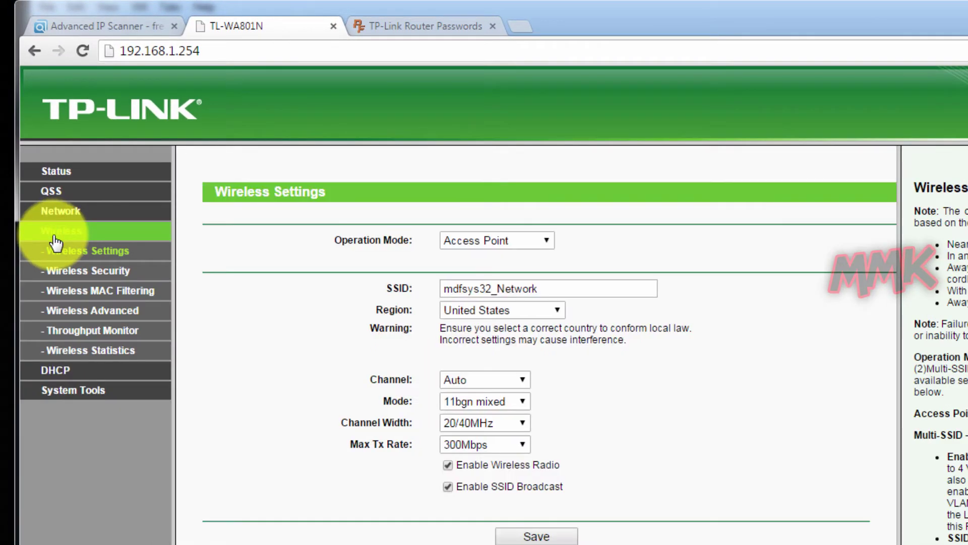
left_click(99, 292)
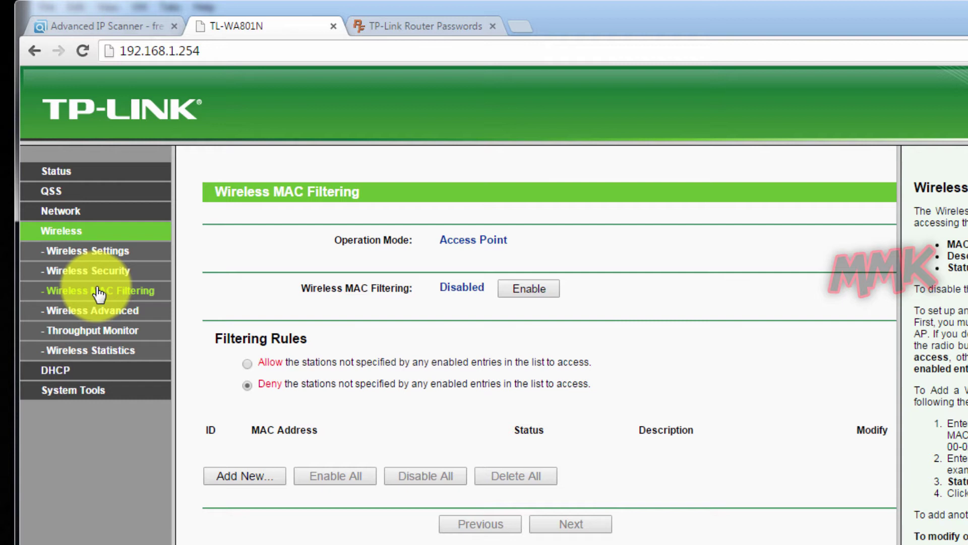
left_click(527, 292)
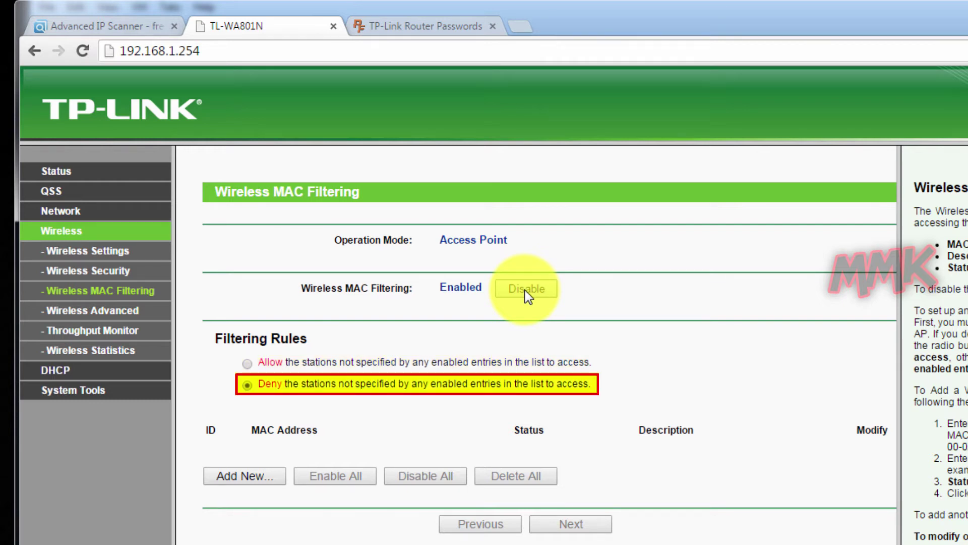
left_click(250, 365)
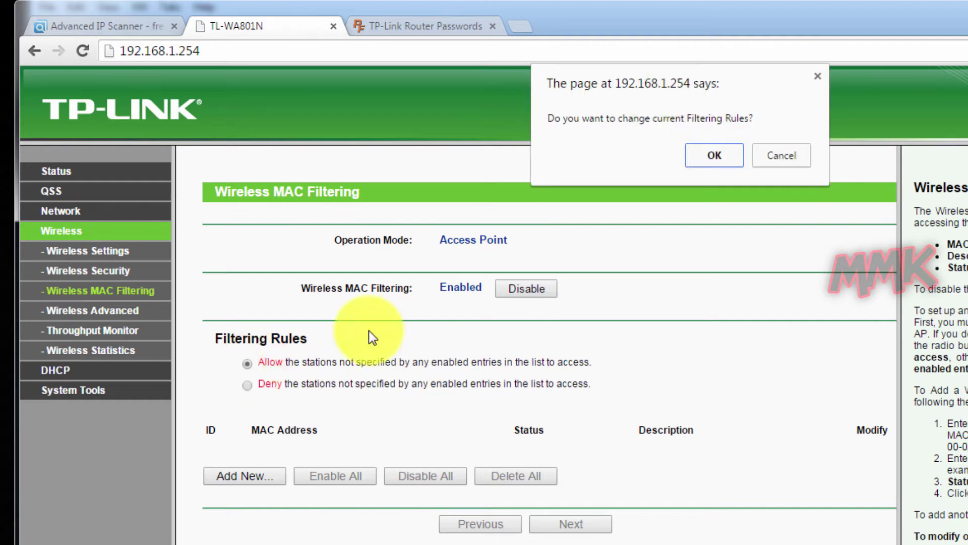
left_click(688, 155)
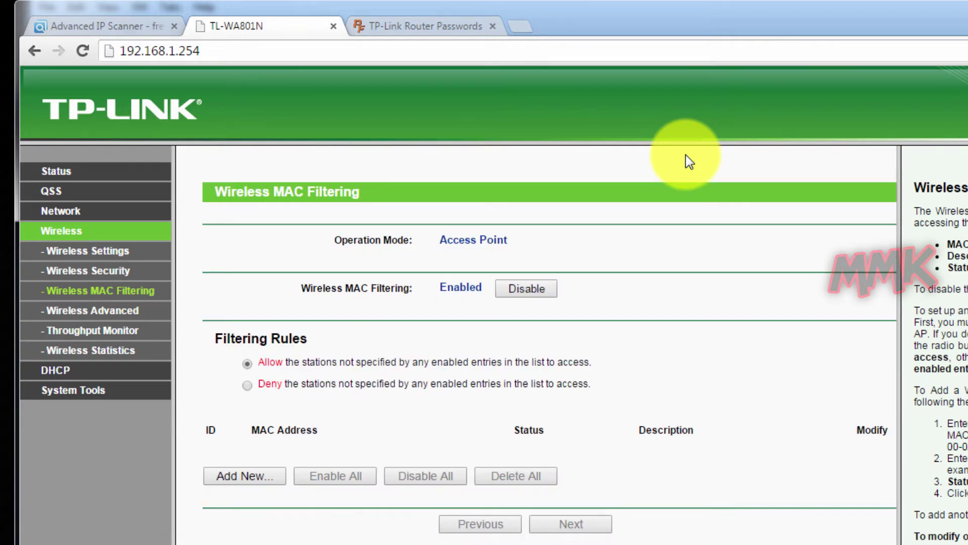
left_click(247, 474)
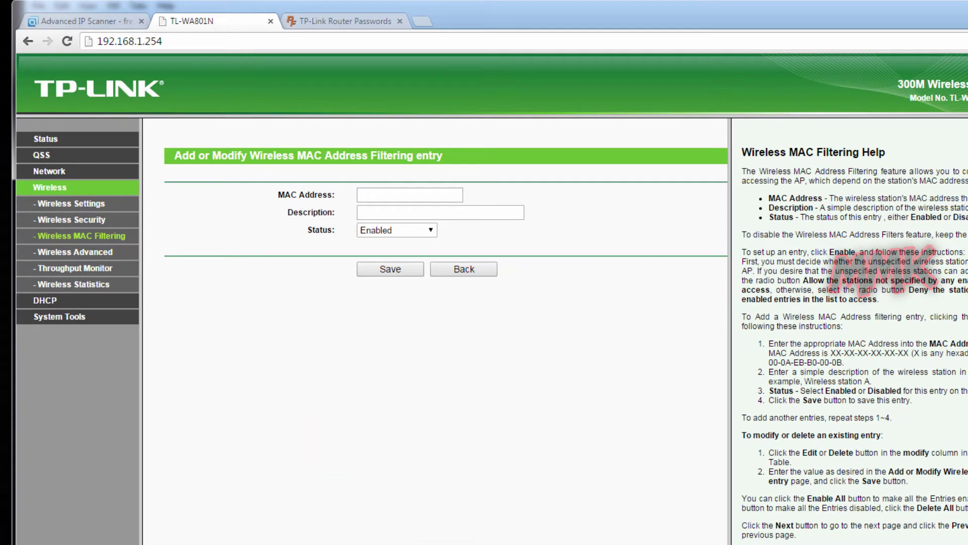
key("alt+Tab")
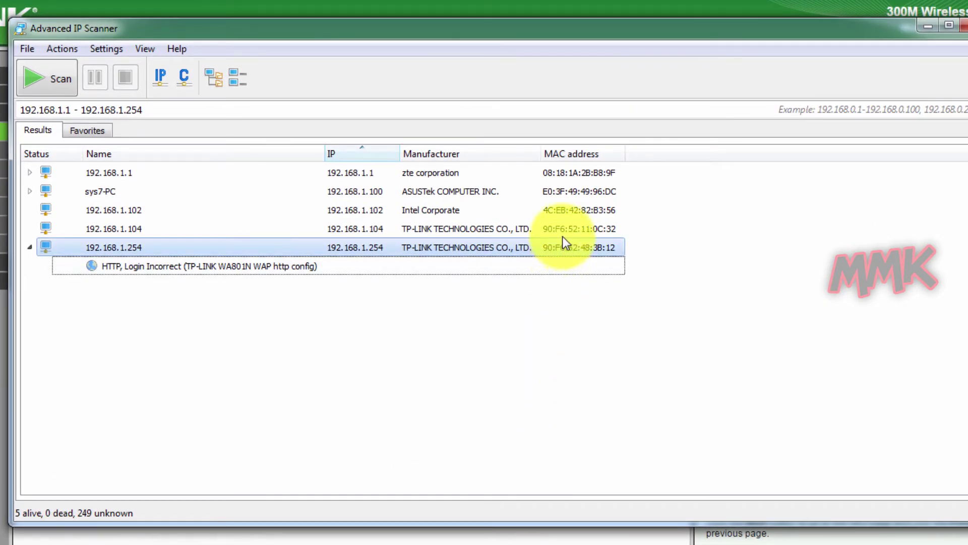
Copy the MAC address of the device at 192.168.1.104 from the scan results.
left_click(561, 235)
right_click(562, 235)
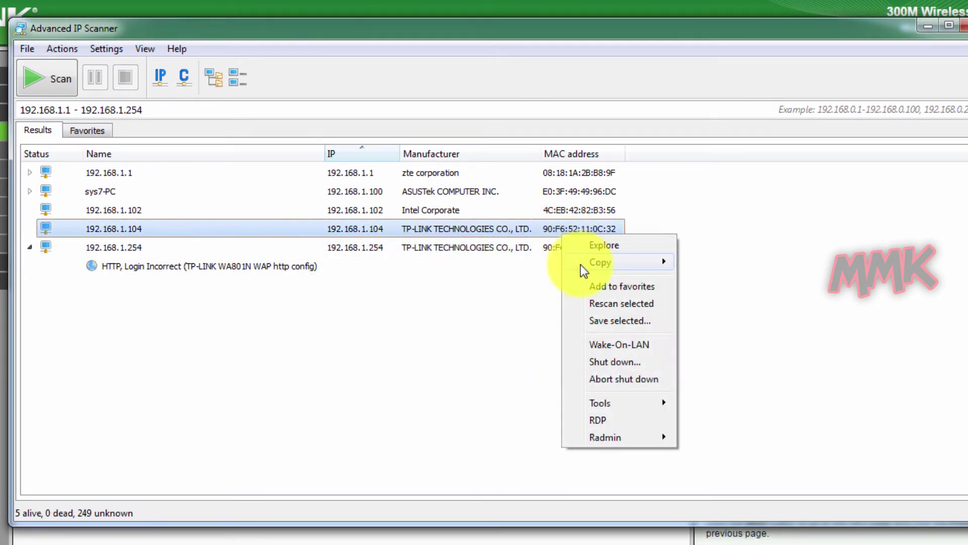
mouse_move(588, 265)
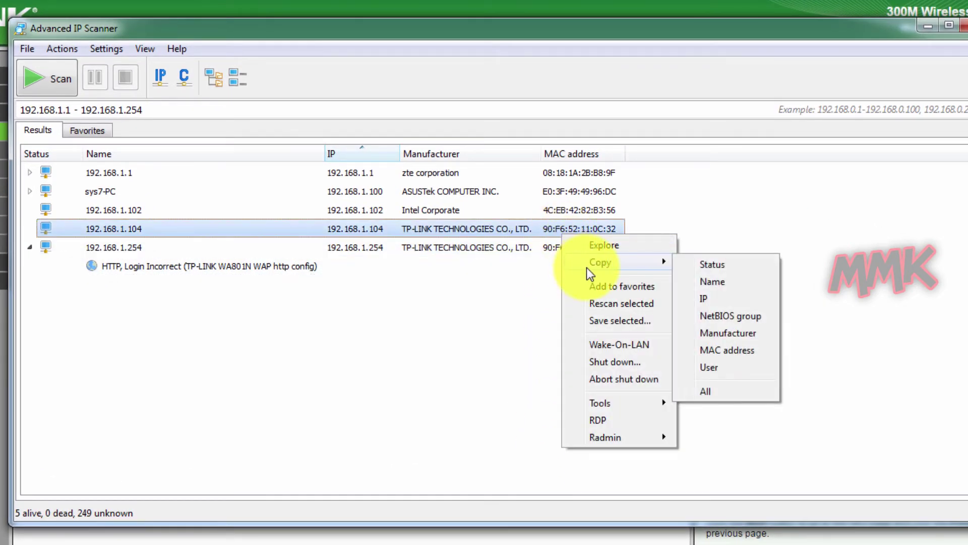
left_click(699, 350)
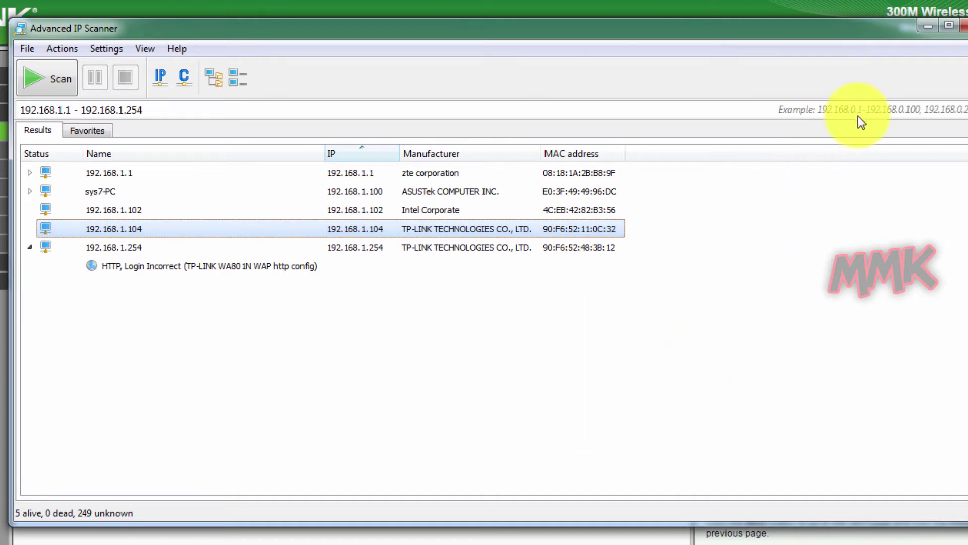
left_click(926, 27)
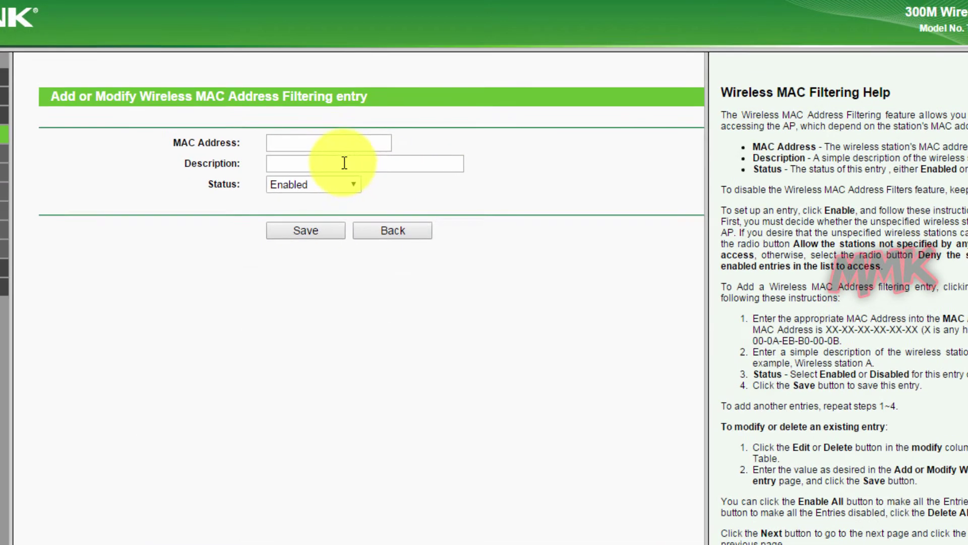
Paste the copied MAC into the new entry with description 'fker' and try to save.
left_click(331, 138)
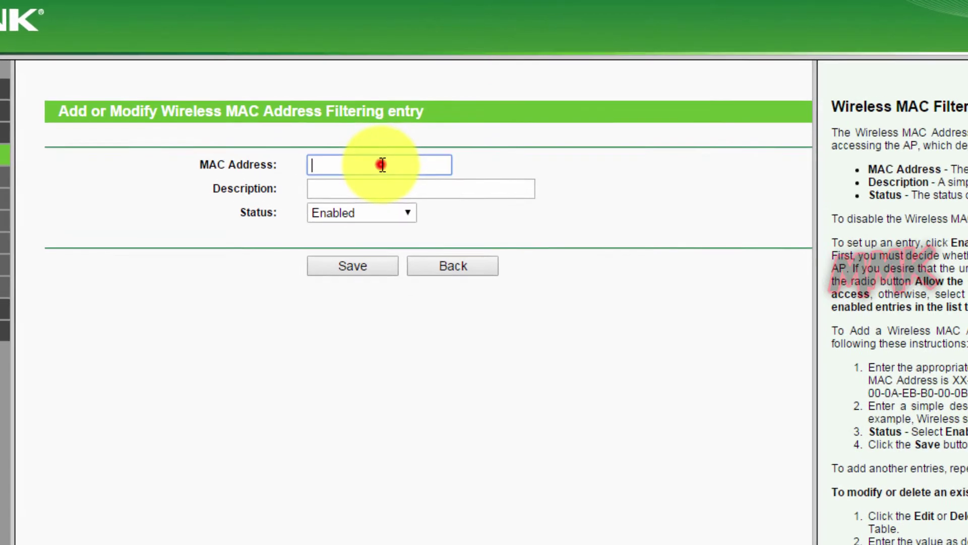
key("ctrl+v")
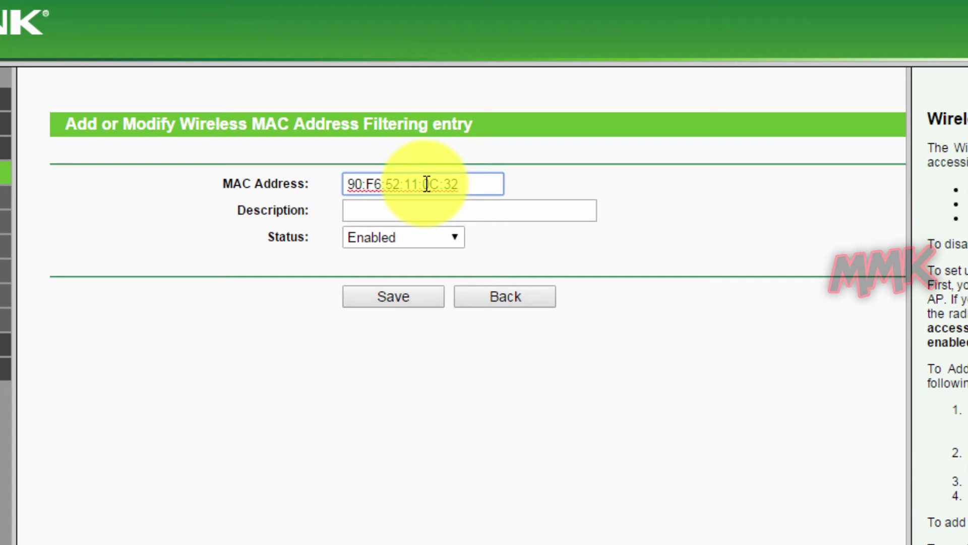
left_click(559, 211)
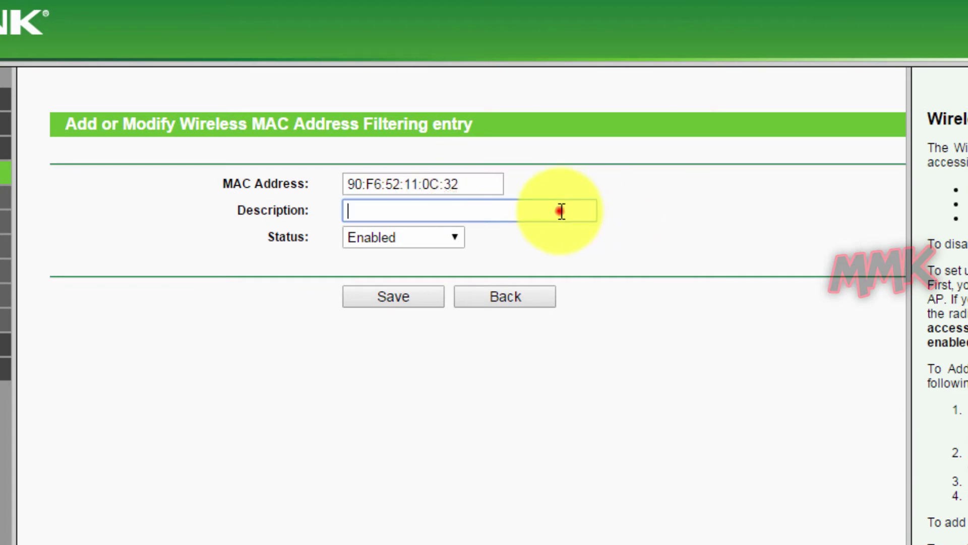
type("fker")
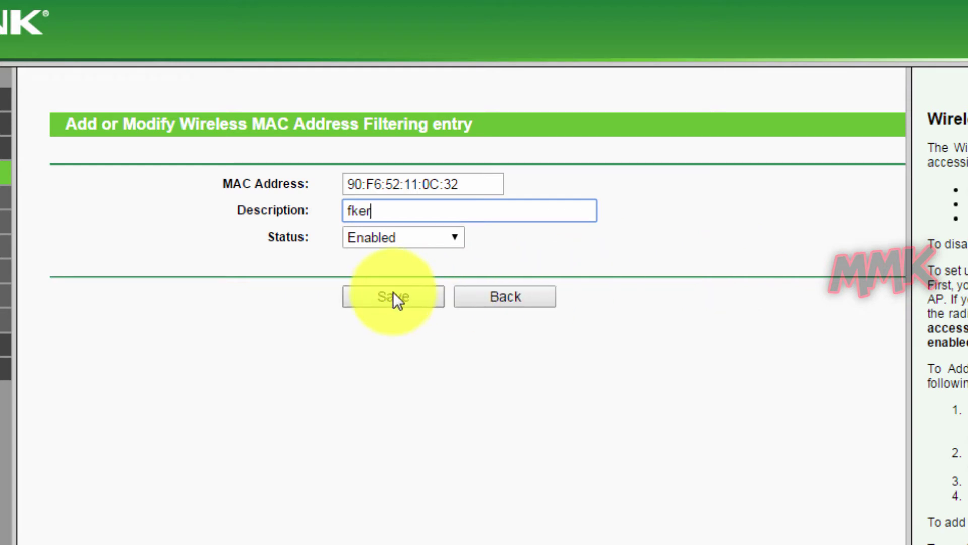
left_click(386, 299)
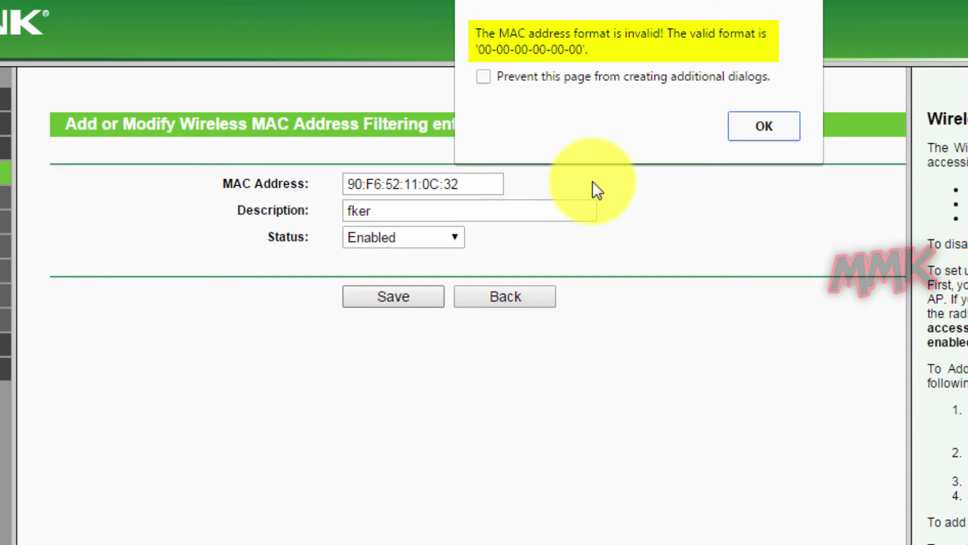
Fix the MAC format to use dashes (90-F6-52-11-0C-32) and save the entry as rule 1.
left_click(761, 126)
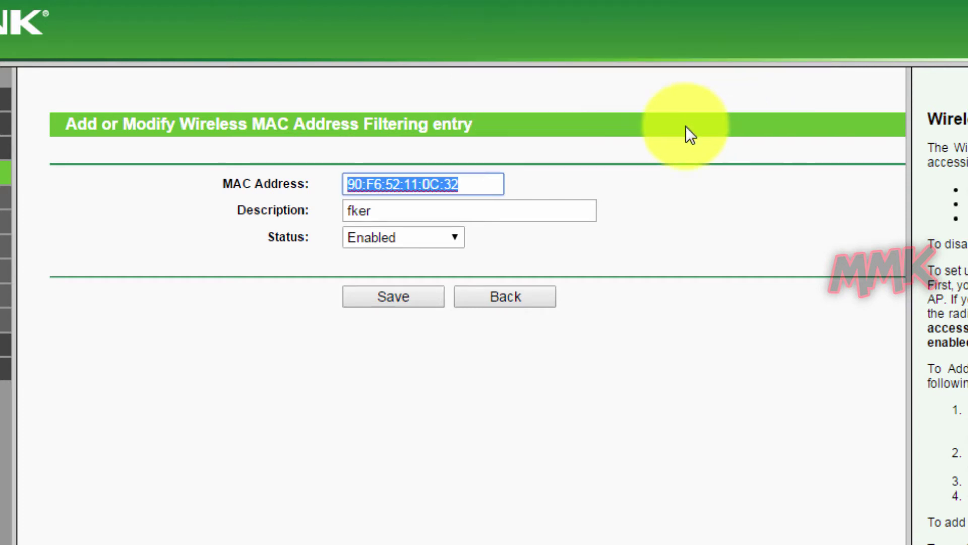
left_click(368, 185)
key("Return")
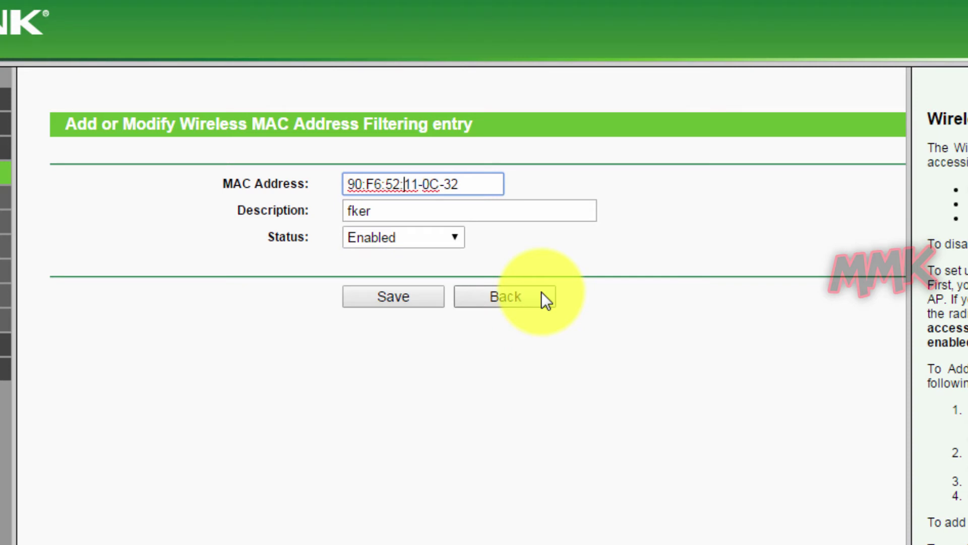
key("BackSpace")
type("-")
key("Left")
key("Left")
key("Left")
key("BackSpace")
type("-")
key("Left")
key("Left")
key("Left")
key("BackSpace")
type("-")
left_click(400, 299)
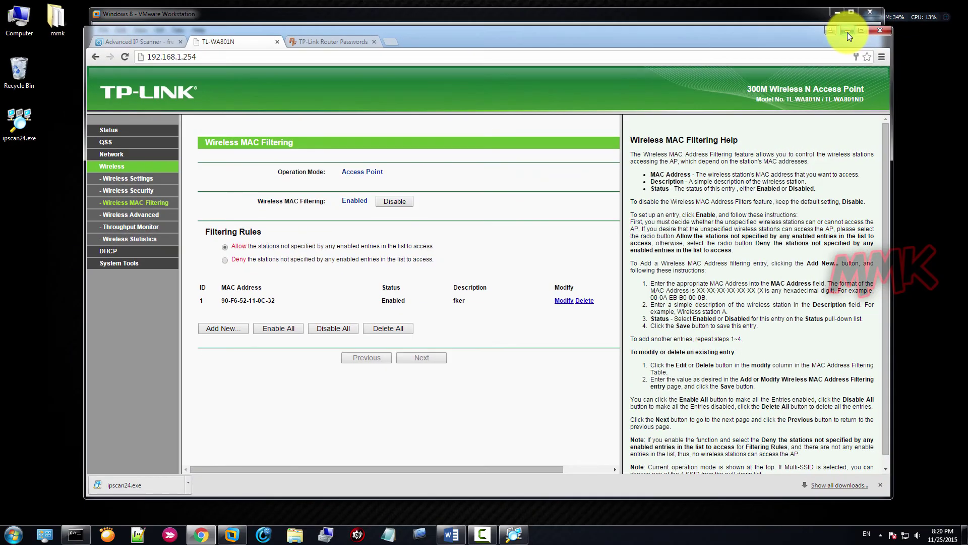
left_click(847, 33)
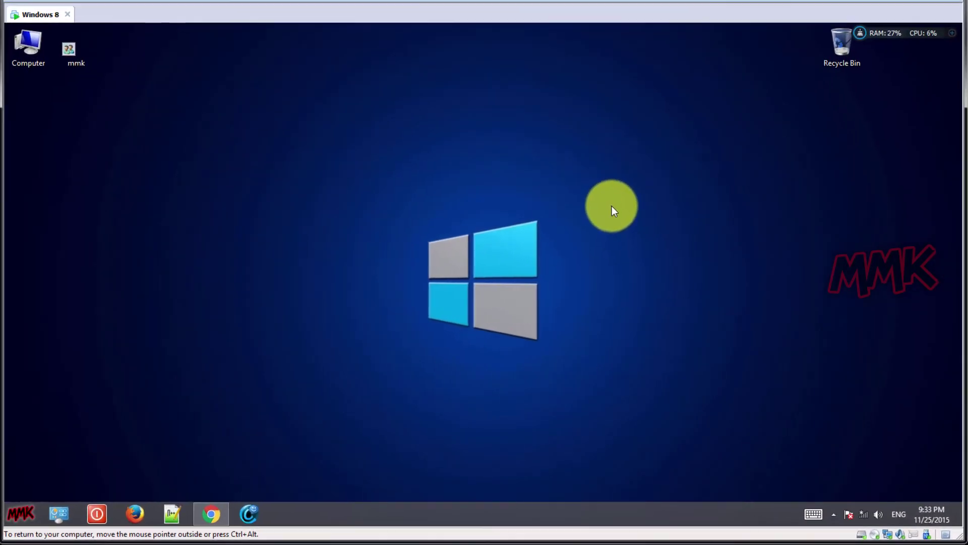
Attempt to join mdfsys32_Network and dismiss the 'can't connect to this network' failure.
left_click(864, 514)
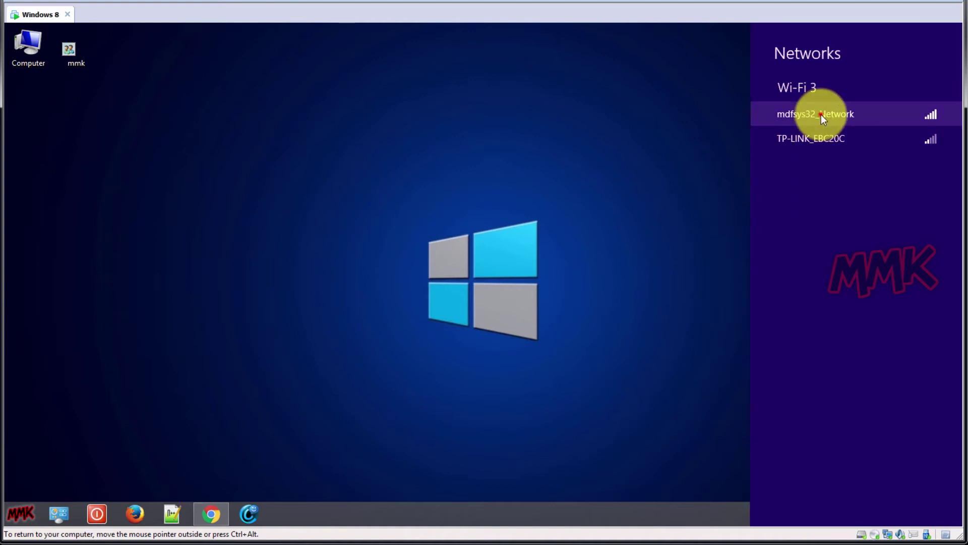
left_click(821, 114)
left_click(892, 184)
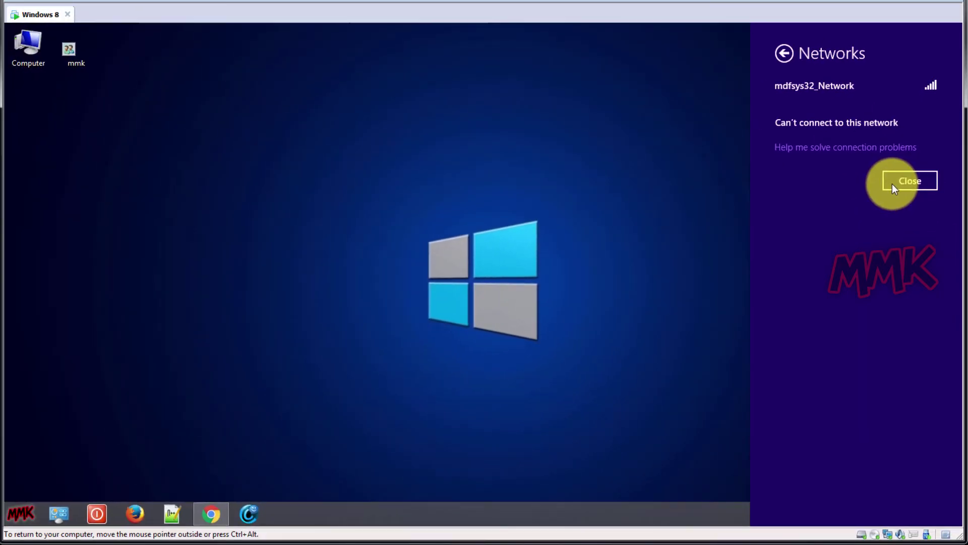
left_click(607, 213)
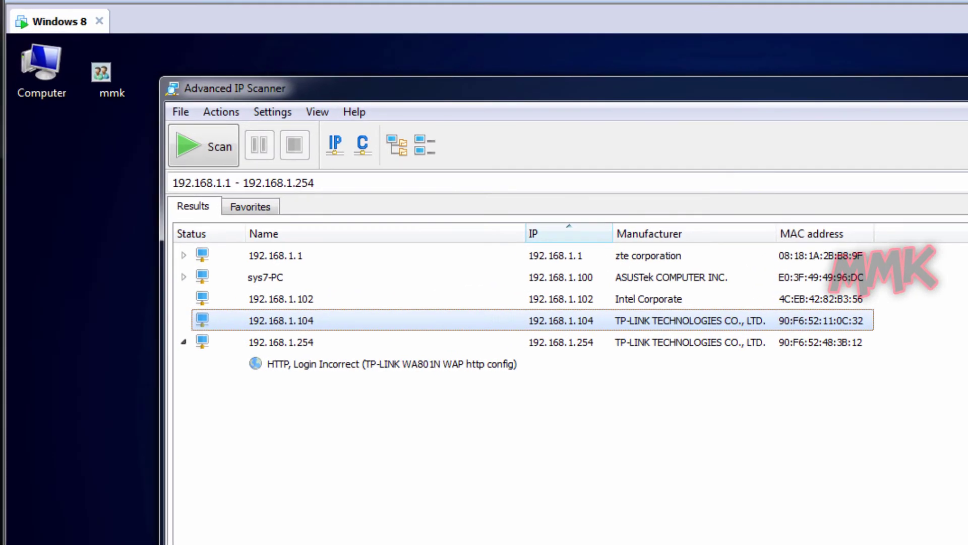
Rescan 192.168.1.1-192.168.1.254, which reports 4 alive and 1 dead.
left_click(208, 147)
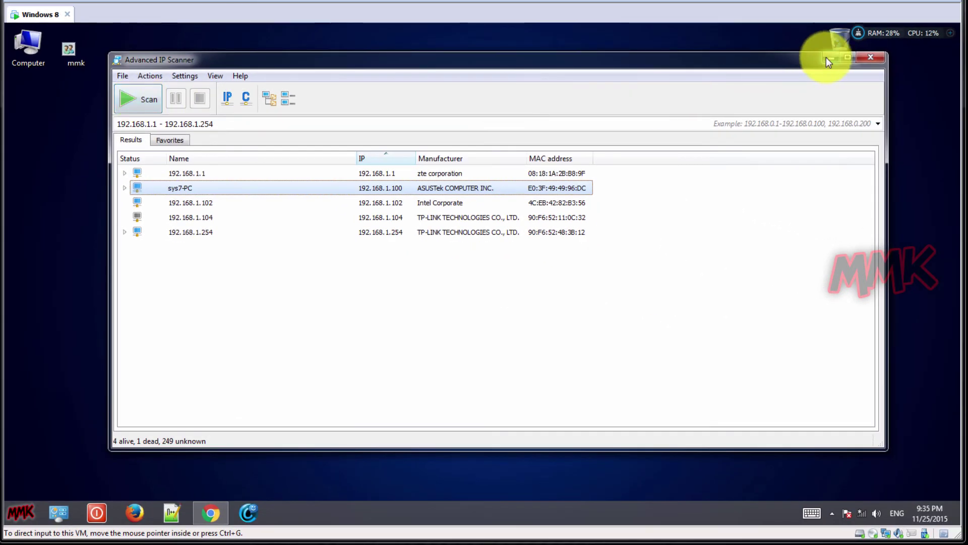
left_click(827, 57)
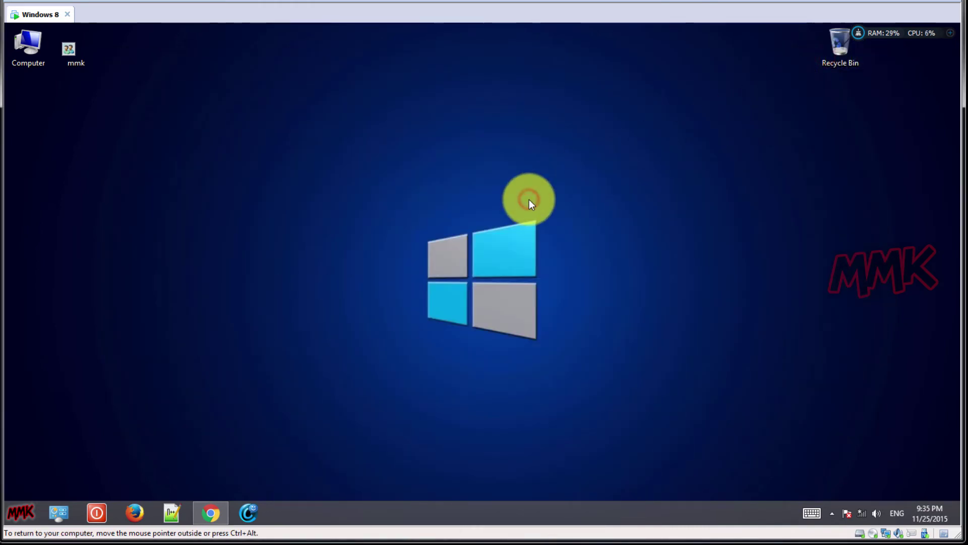
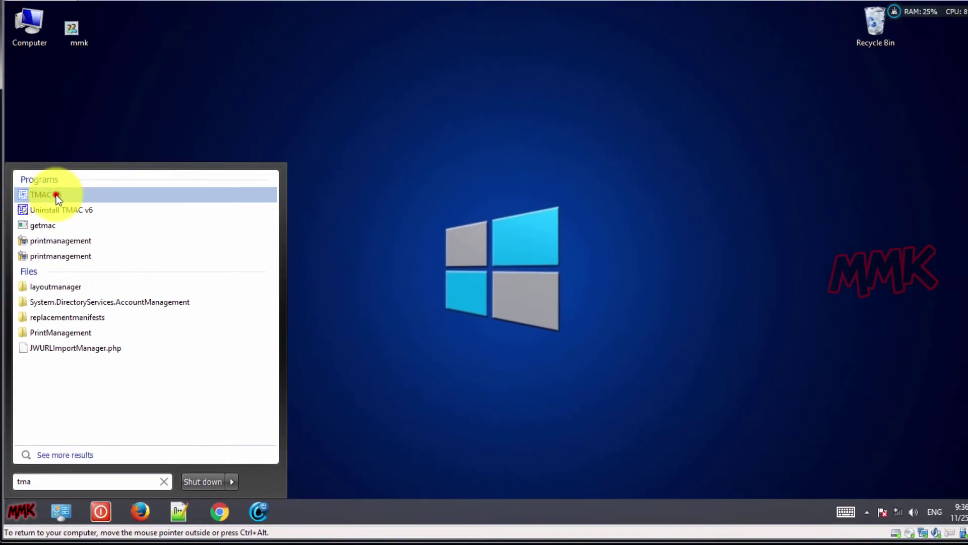
left_click(56, 194)
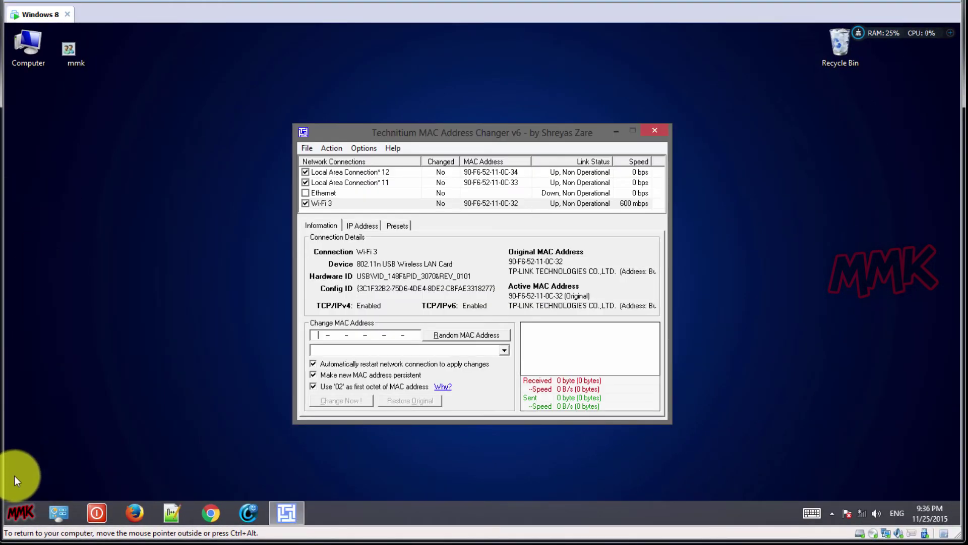
left_click(15, 509)
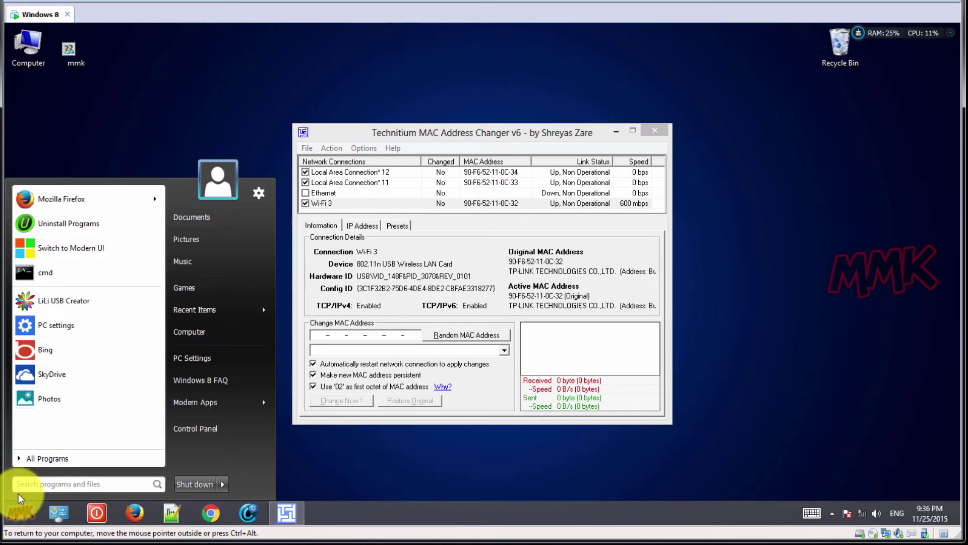
left_click(68, 274)
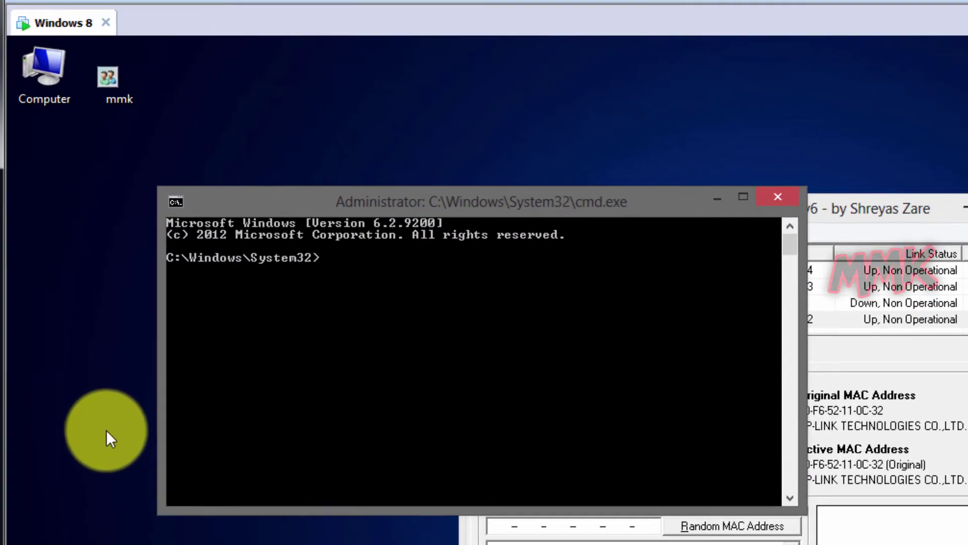
type("getmac")
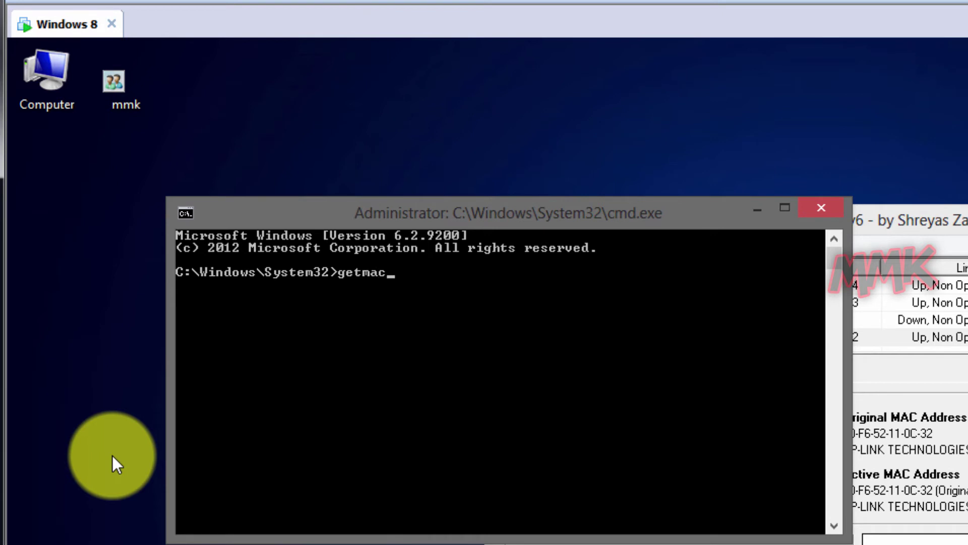
key("Return")
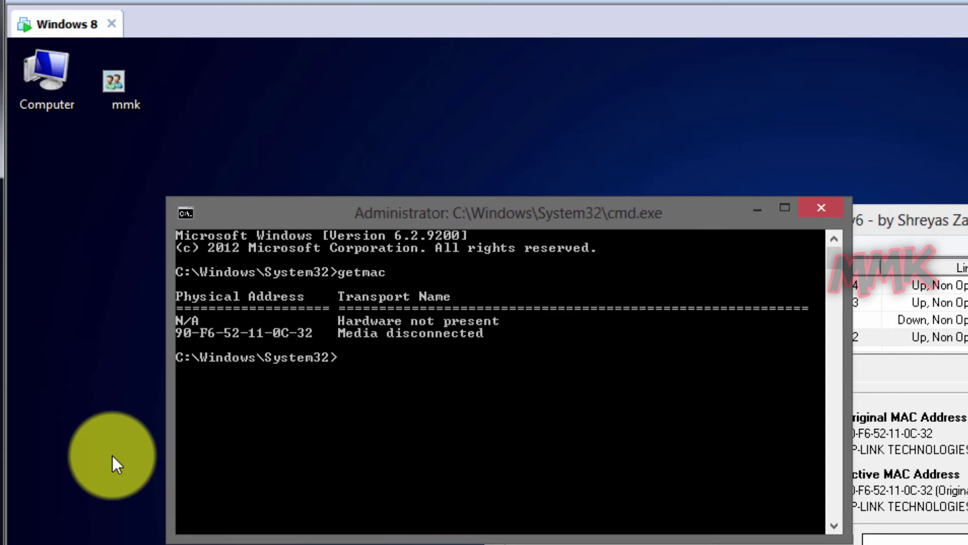
left_click(875, 221)
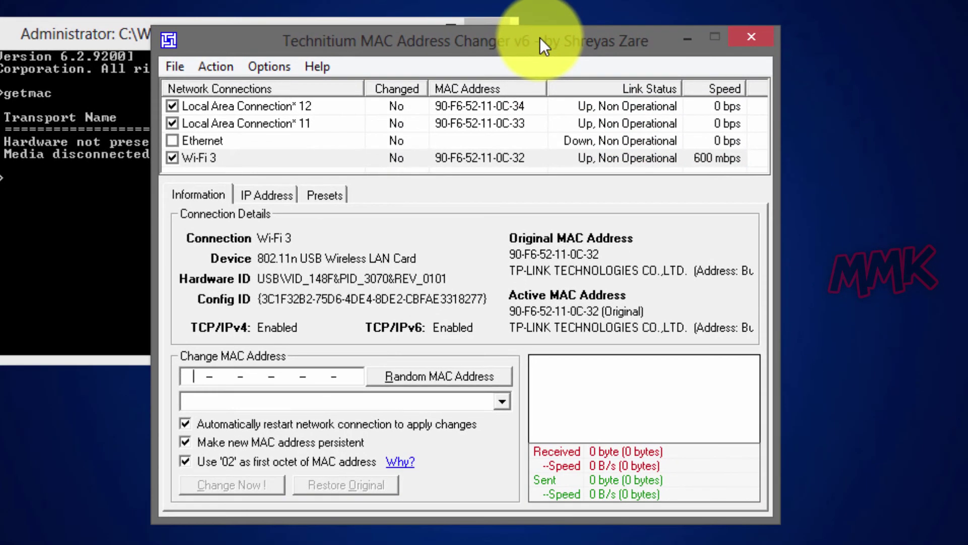
left_click(494, 154)
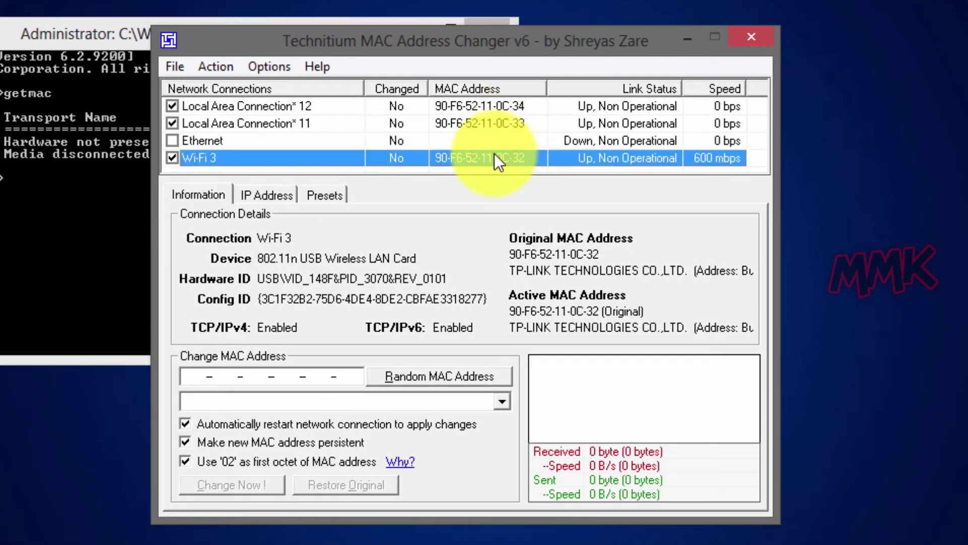
left_click(196, 376)
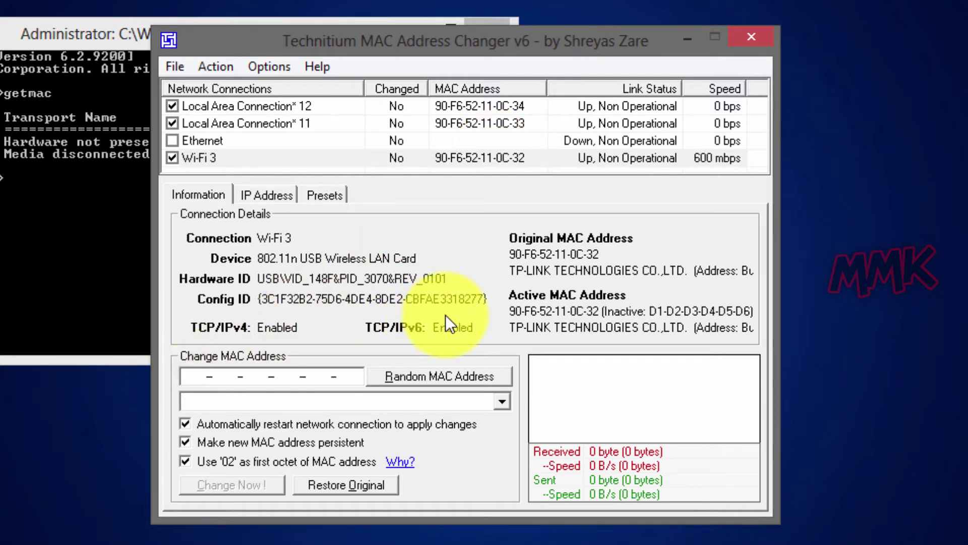
type("02 - - - - -")
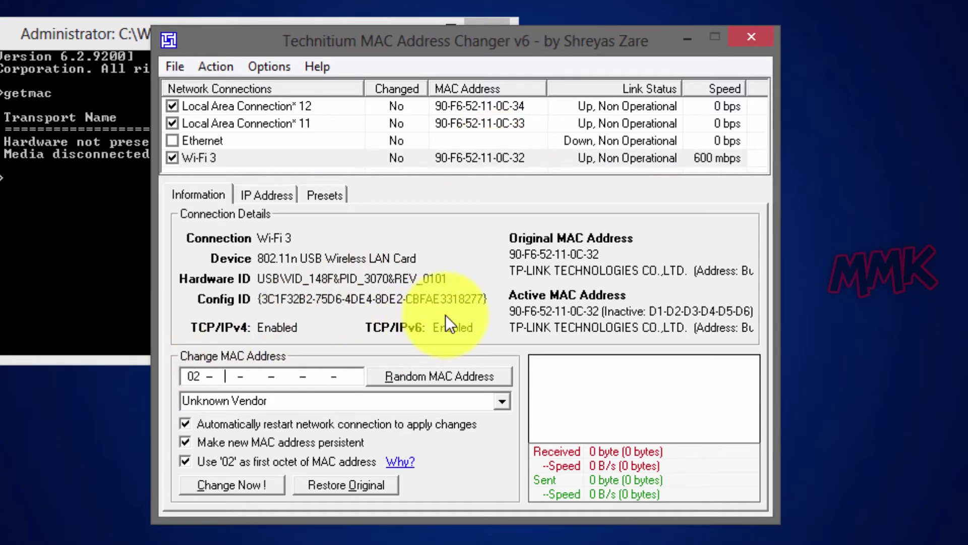
type("0304050607")
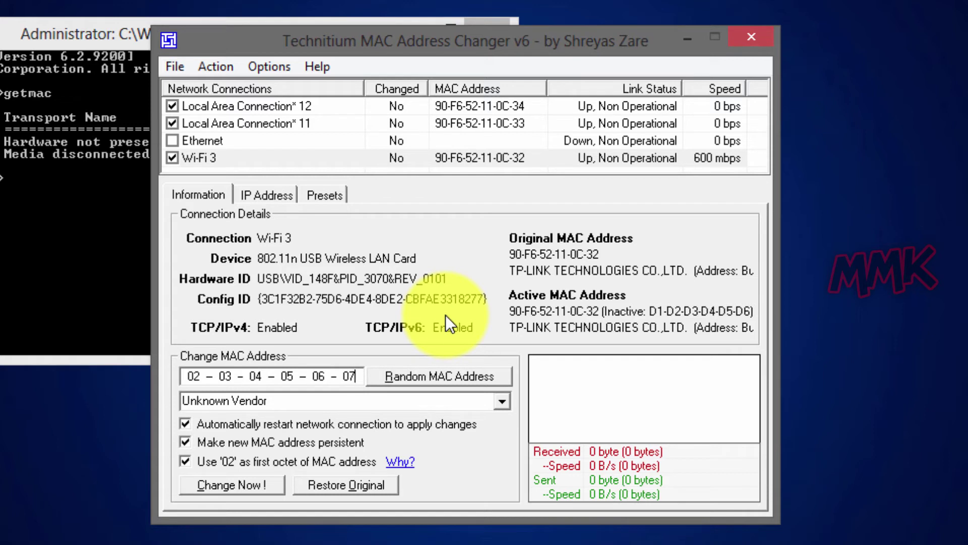
left_click(242, 487)
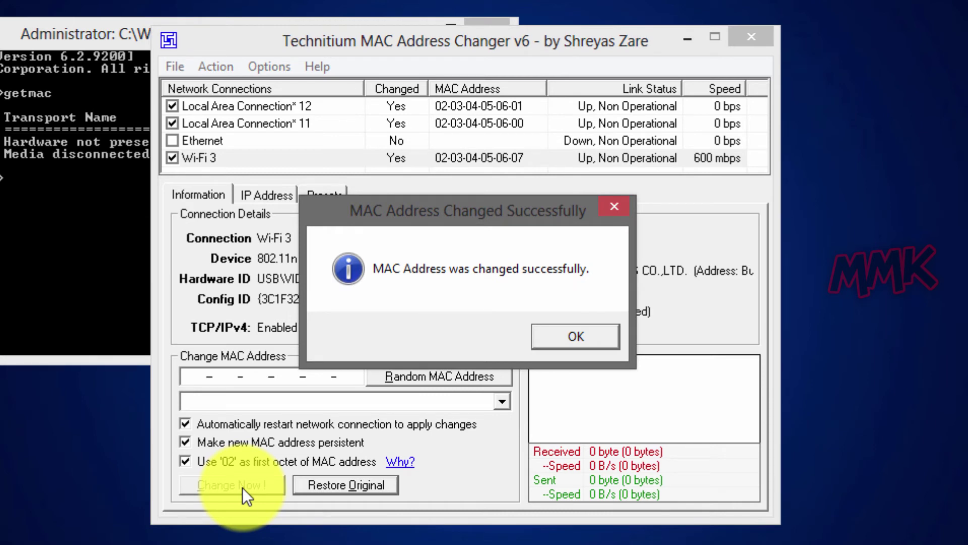
left_click(574, 343)
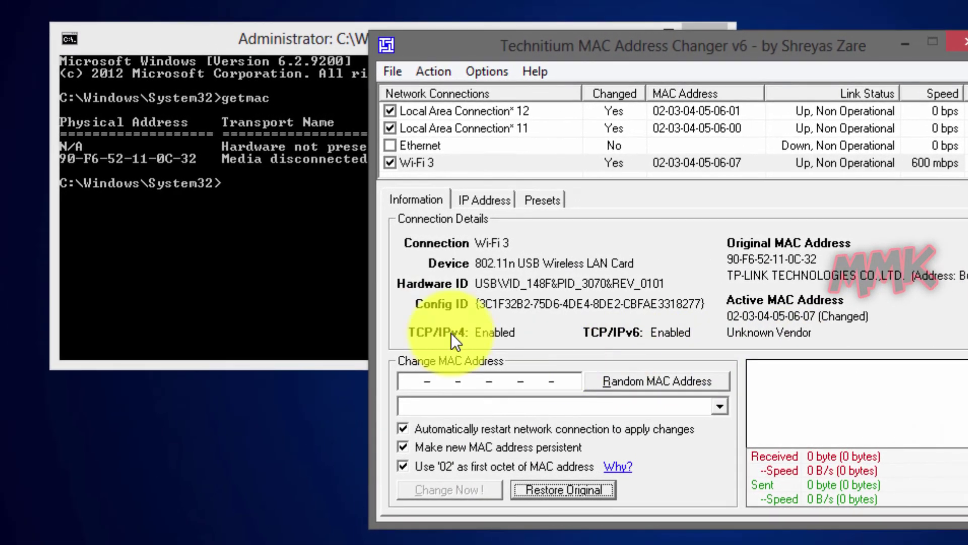
left_click(83, 282)
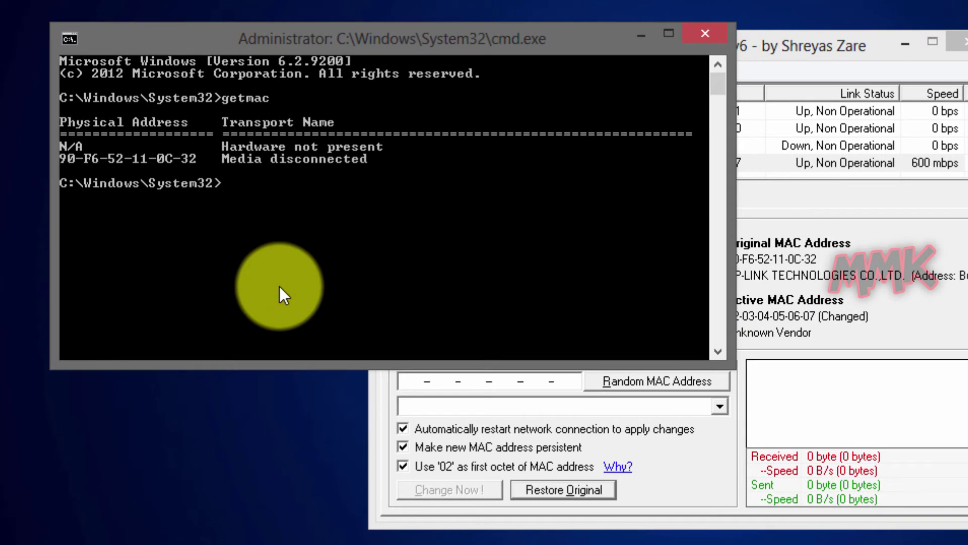
key("Up")
key("Return")
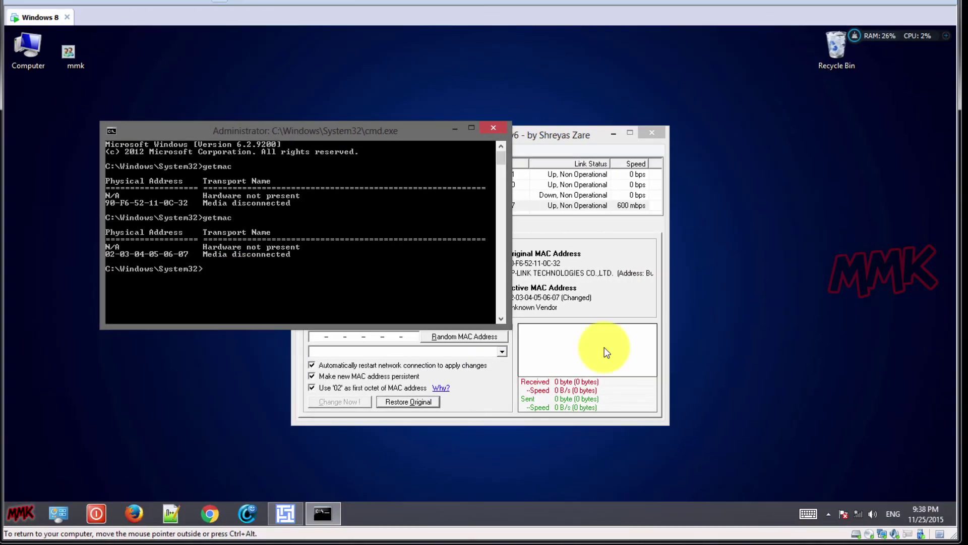
Connect Wi-Fi 3 to the mdfsys32_Network wireless network.
left_click(857, 515)
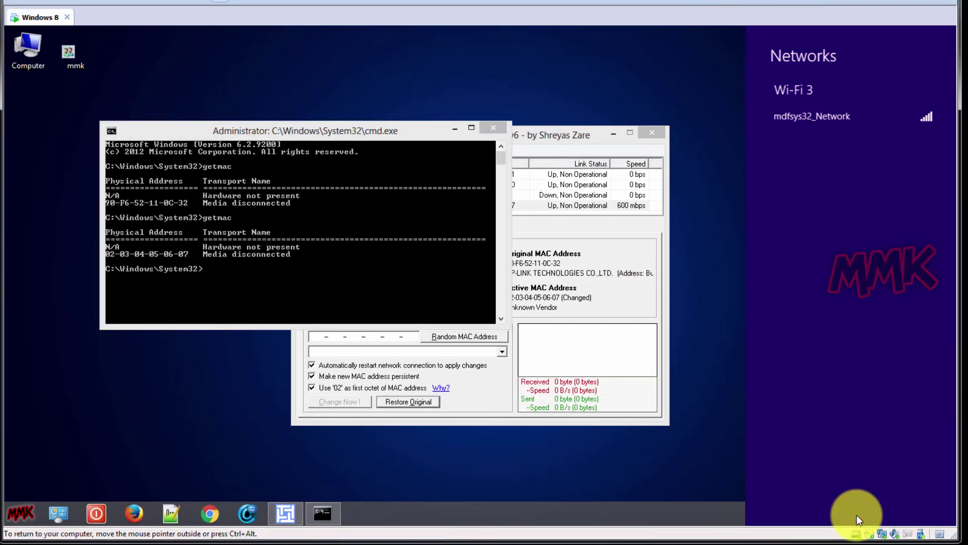
left_click(821, 117)
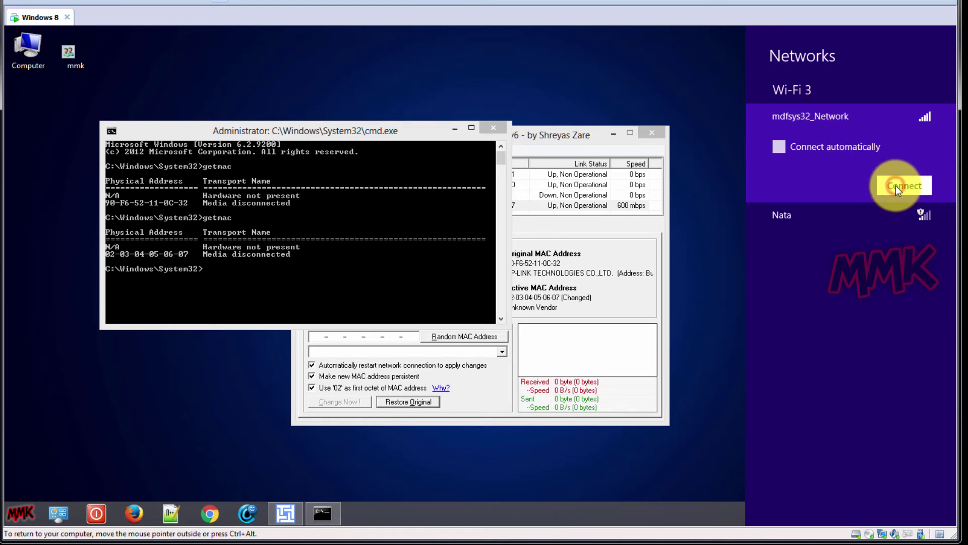
left_click(895, 185)
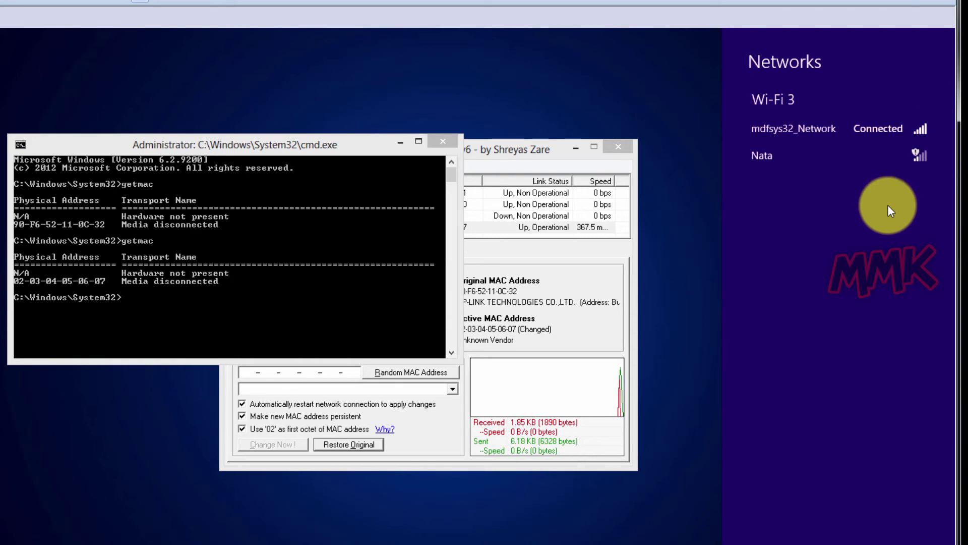
Scan the network in Advanced IP Scanner, finding 192.168.1.103 with MAC 02:03:04:05:06:07.
left_click(670, 204)
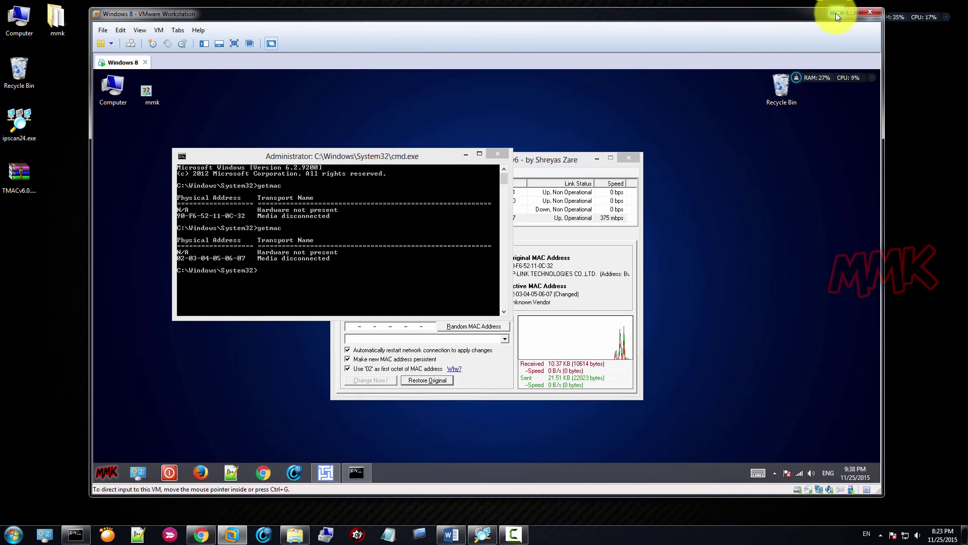
left_click(836, 14)
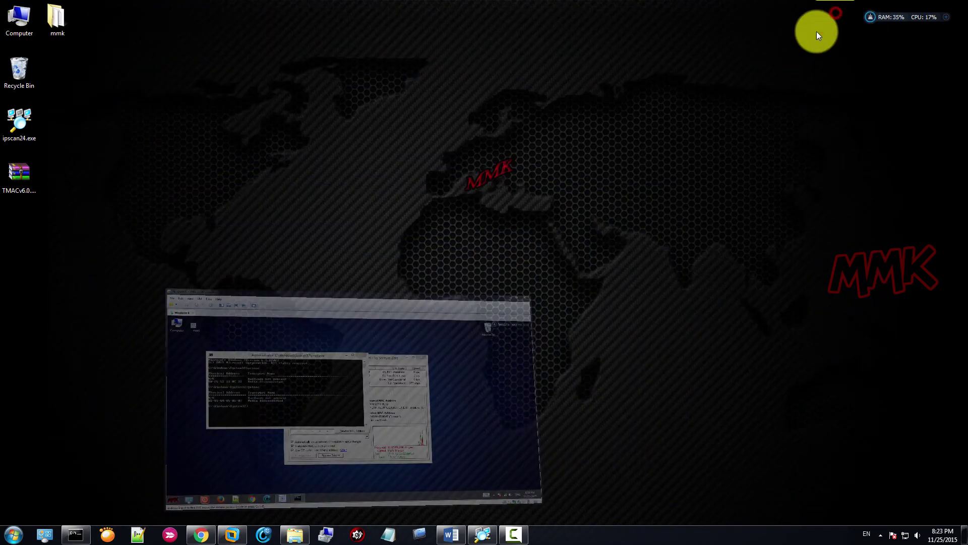
left_click(484, 532)
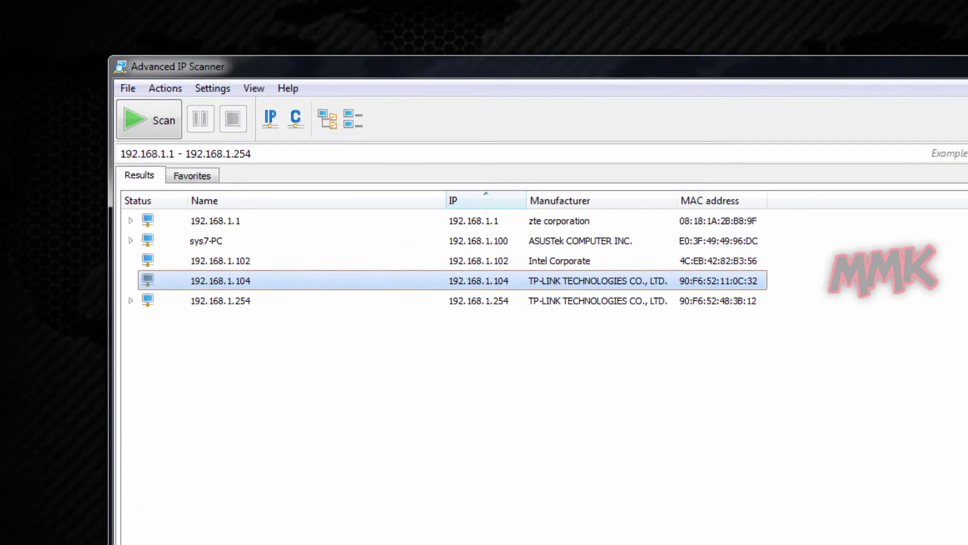
left_click(123, 119)
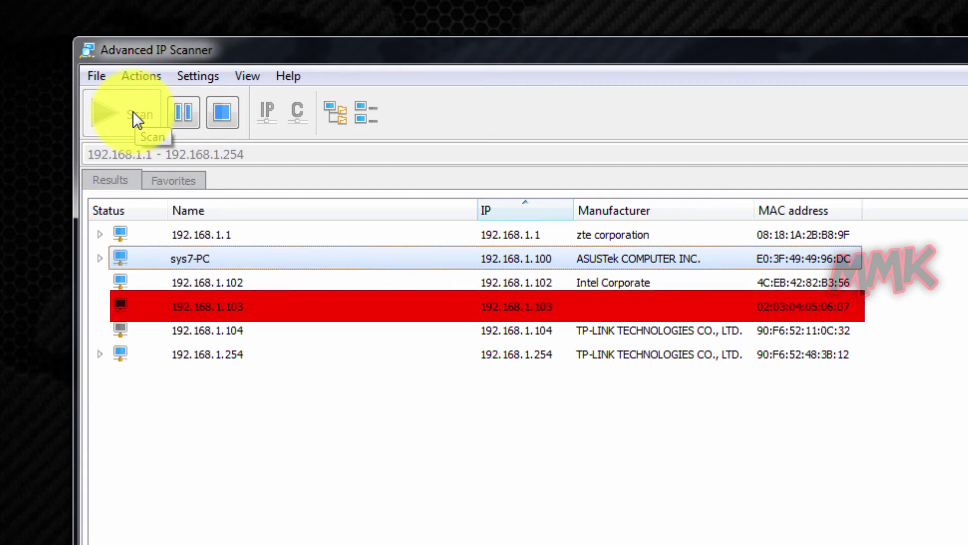
left_click(227, 111)
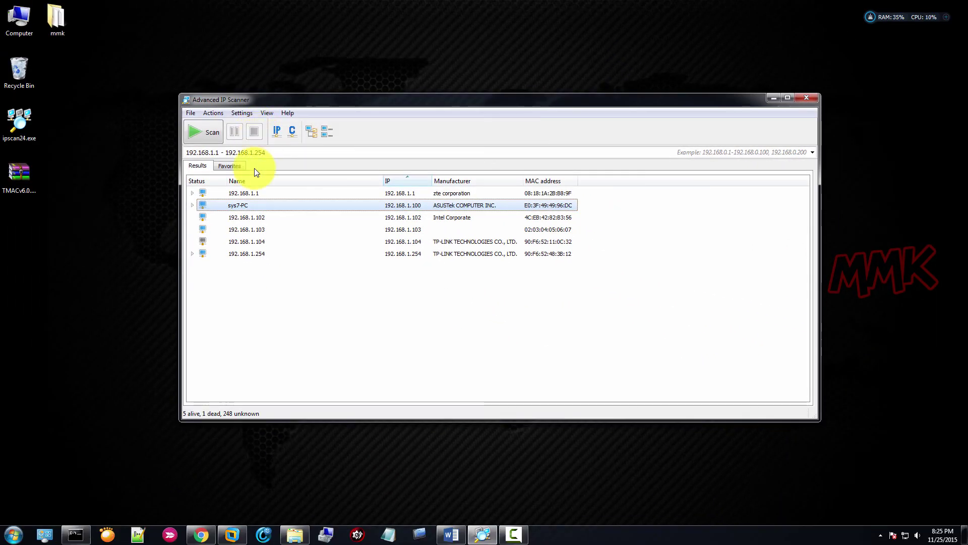
Delete all existing wireless MAC filtering entries on the router.
left_click(202, 533)
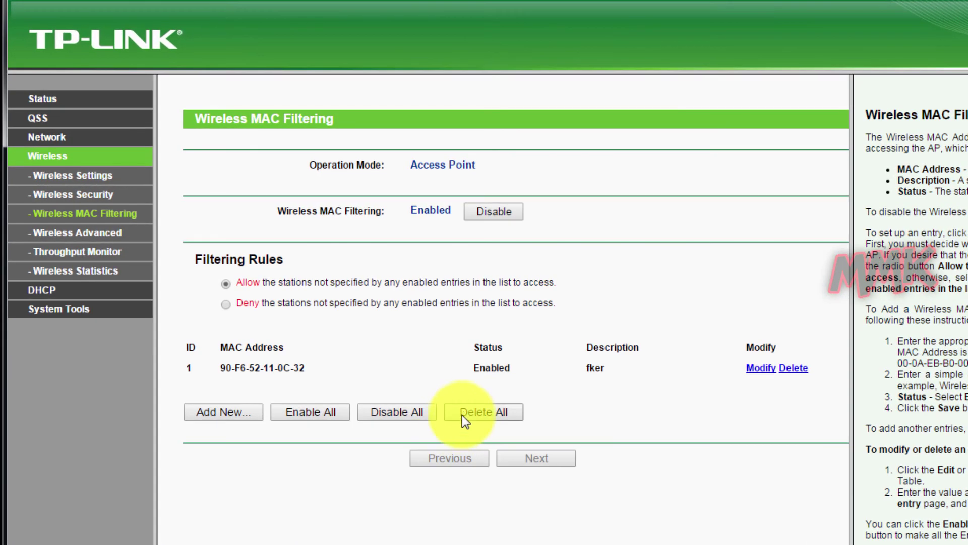
left_click(377, 329)
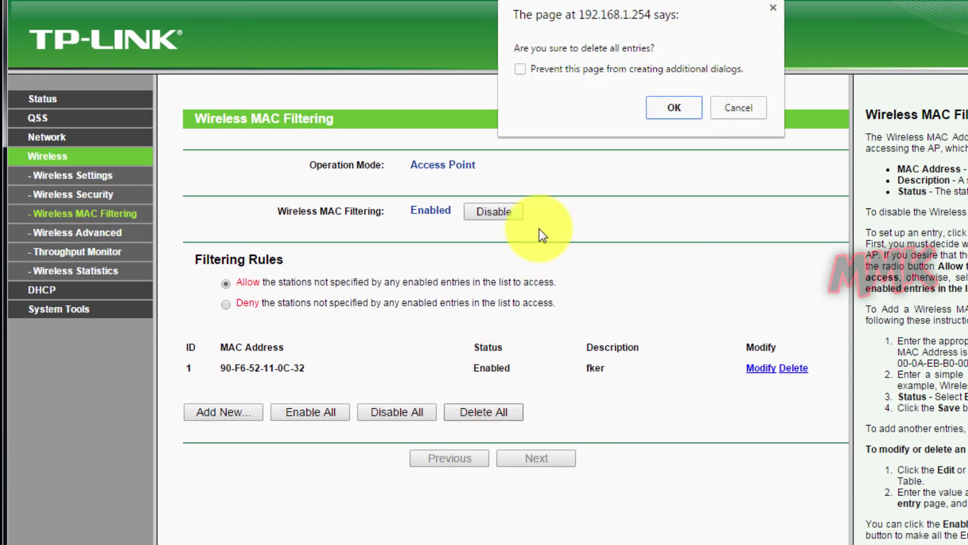
left_click(671, 104)
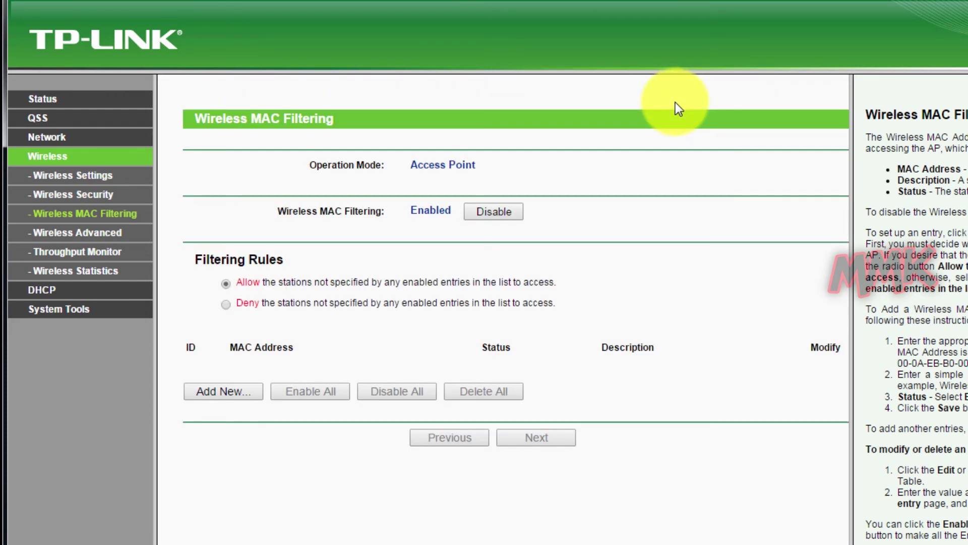
Set the filtering rule to deny stations not in the list.
left_click(225, 304)
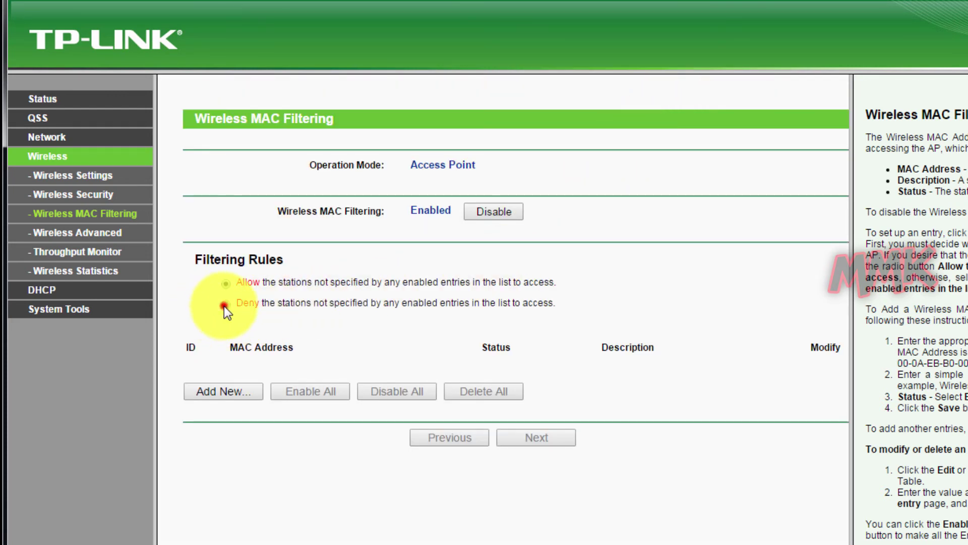
left_click(225, 304)
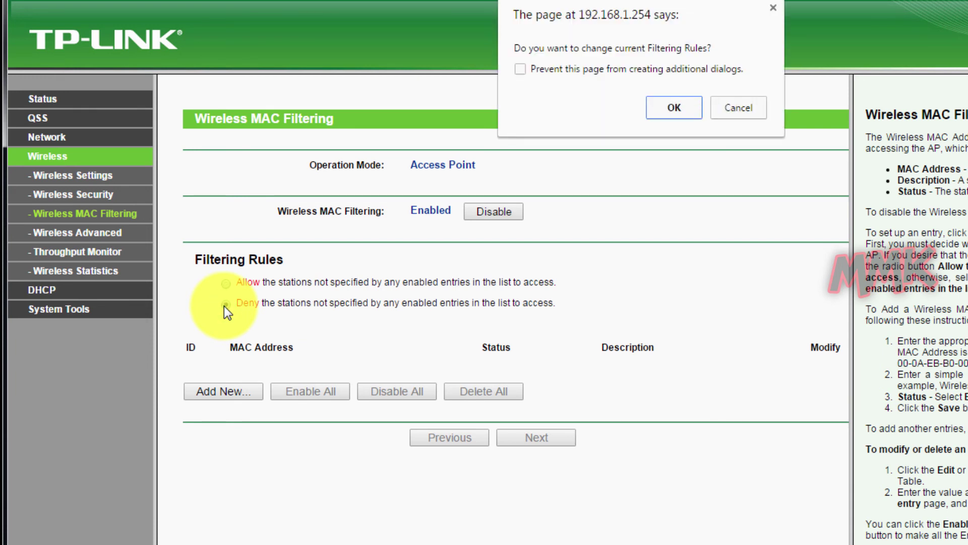
left_click(653, 108)
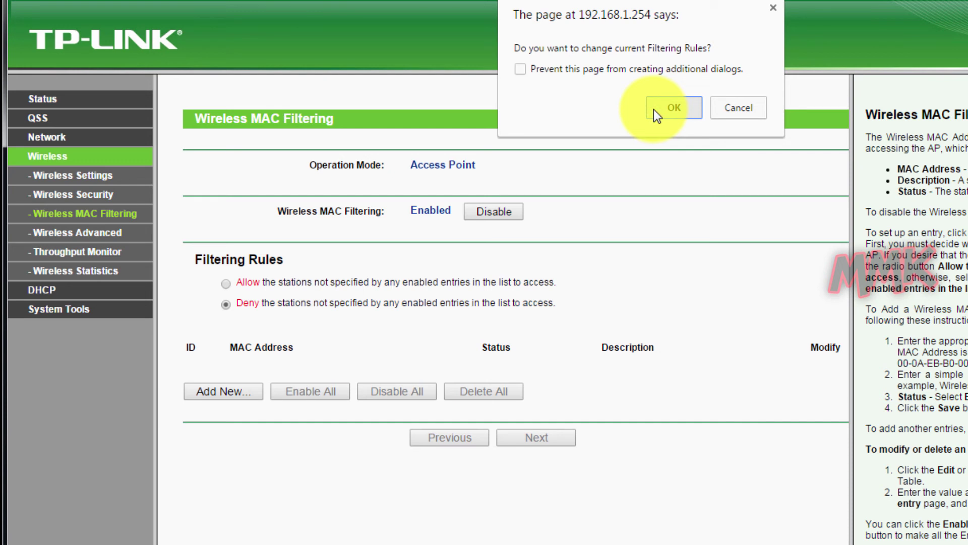
left_click(674, 108)
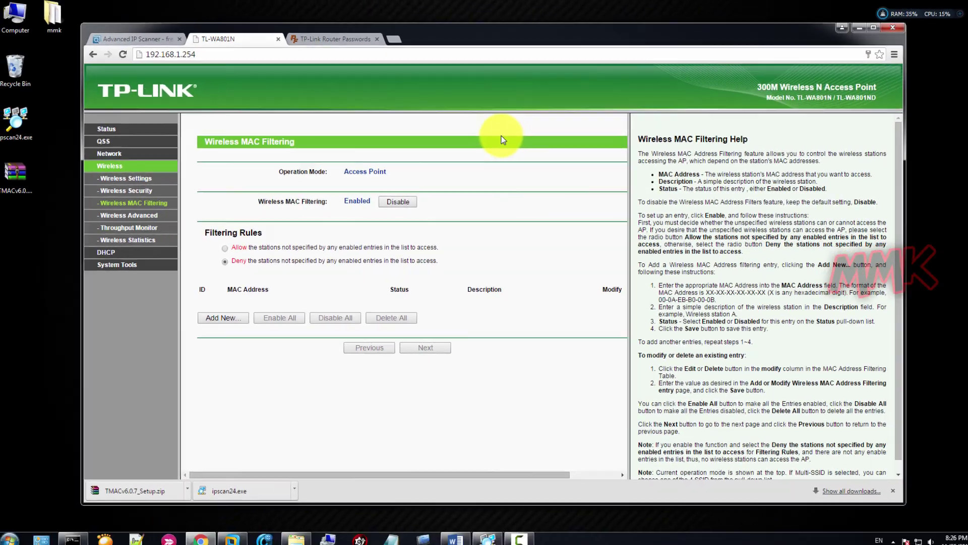
Run getmac to show the host PC's physical address E0-3F-49-49-96-DC.
left_click(75, 536)
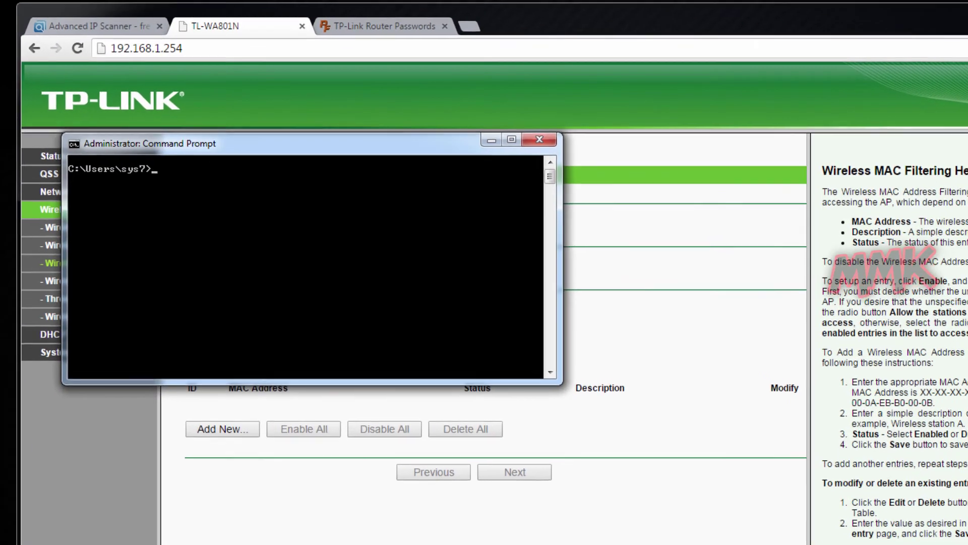
type("get")
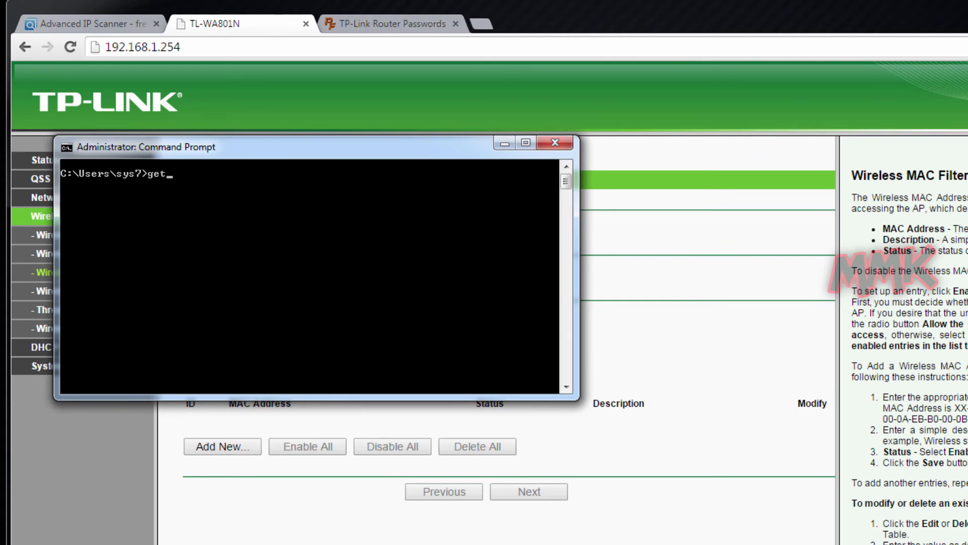
type("getmac")
key("Return")
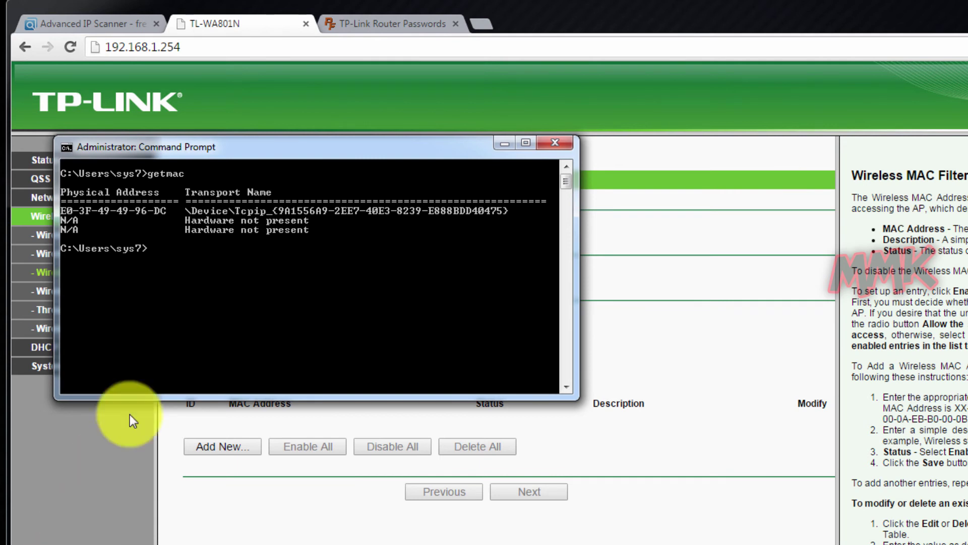
right_click(138, 208)
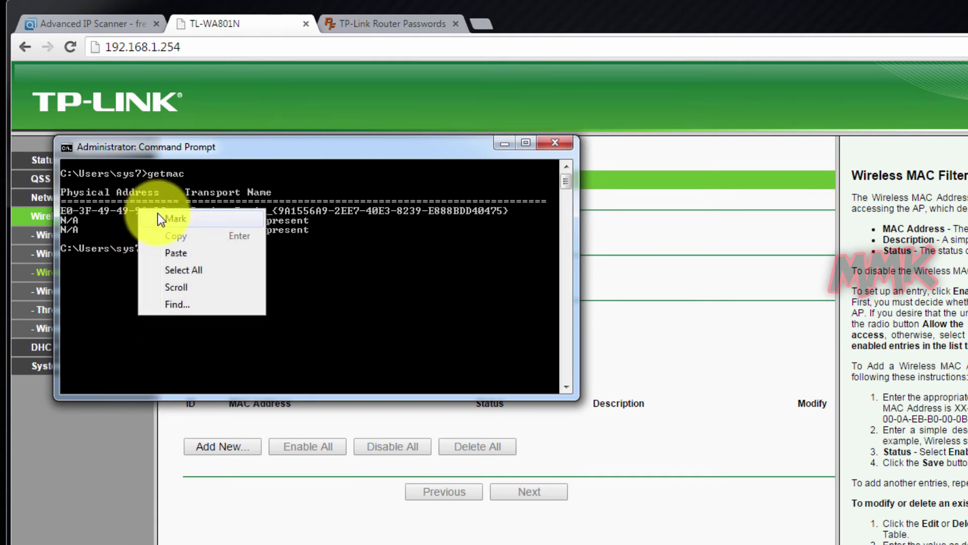
left_click(159, 216)
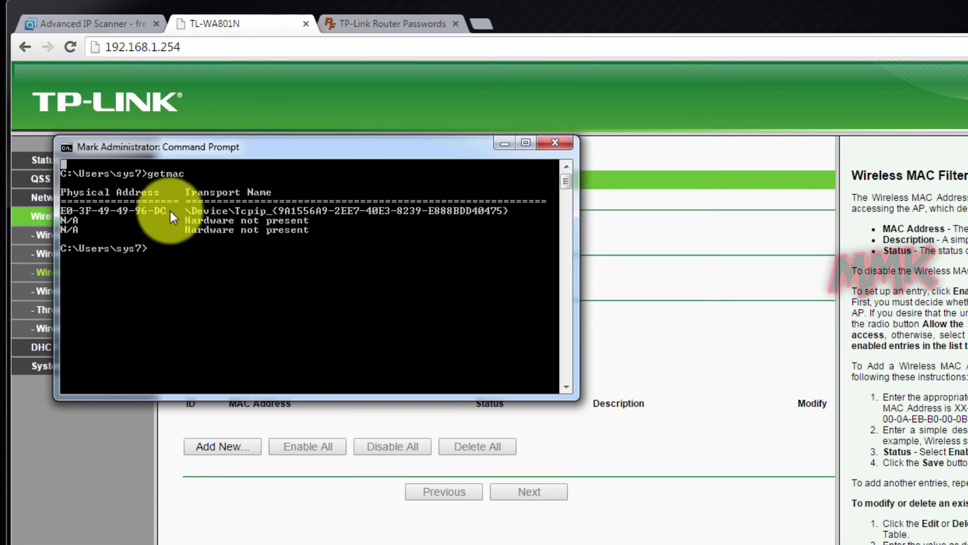
left_click_drag(165, 210, 65, 213)
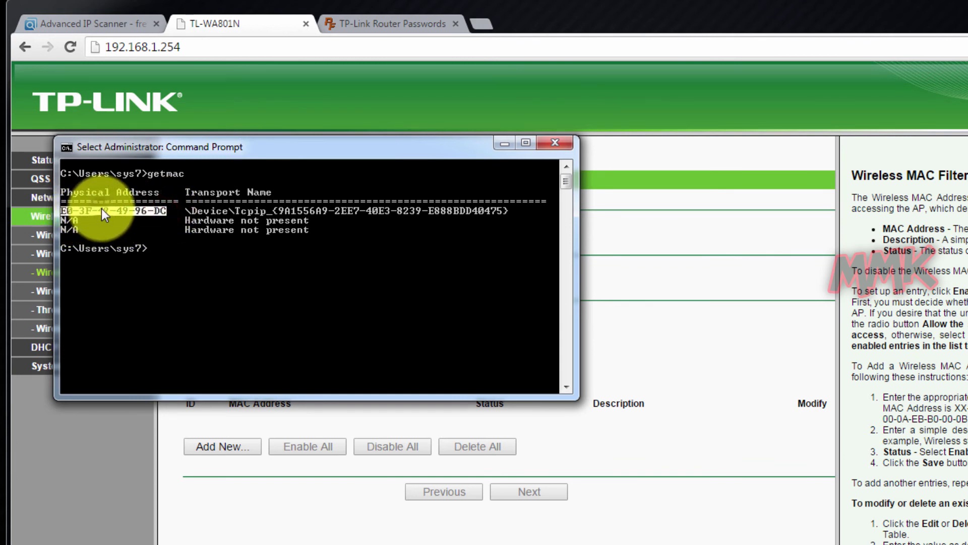
key("Return")
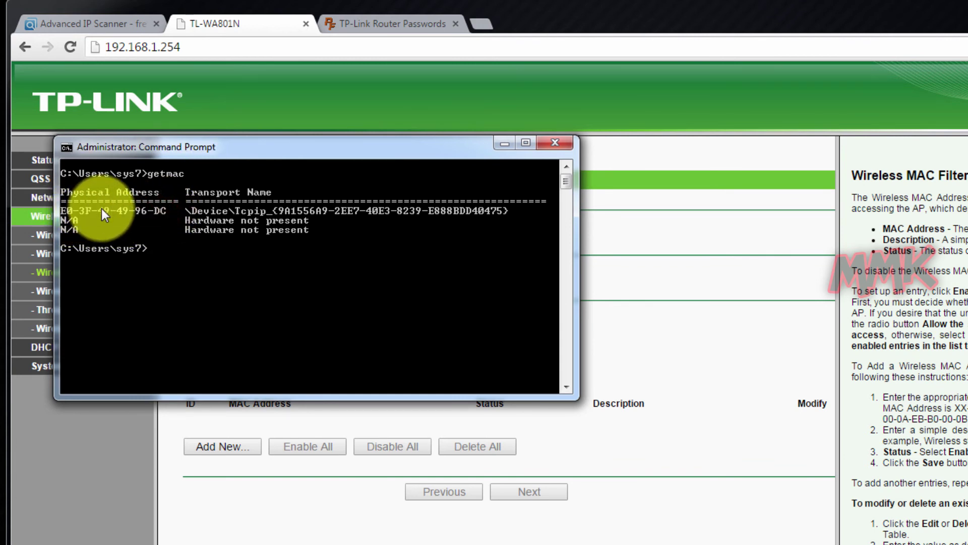
left_click(505, 143)
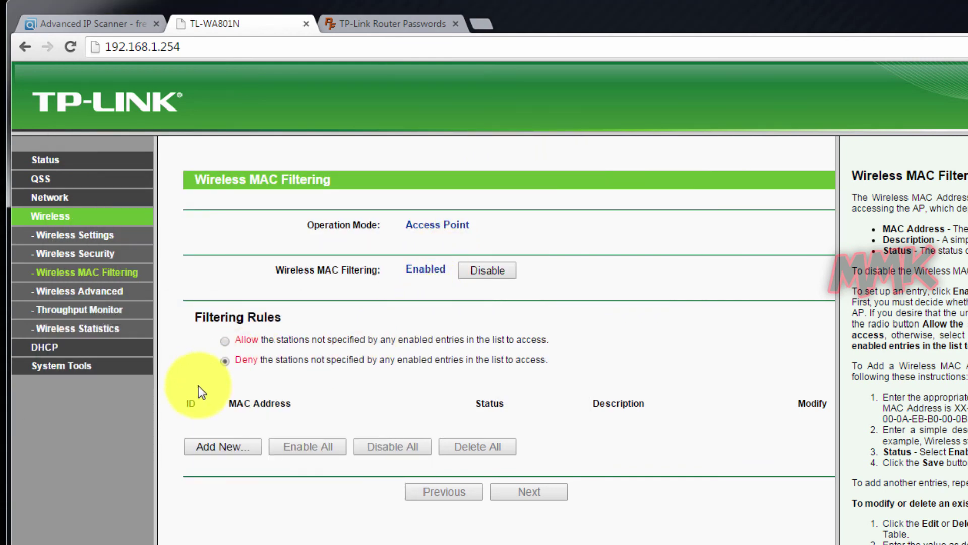
Add an enabled MAC filter entry for E0-3F-49-49-96-DC with description 'mypc'.
left_click(226, 446)
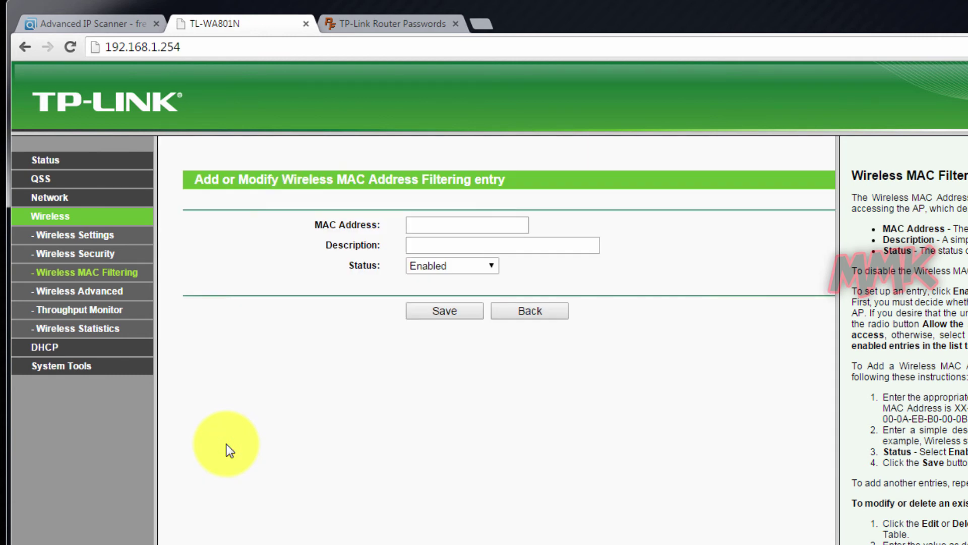
left_click(419, 222)
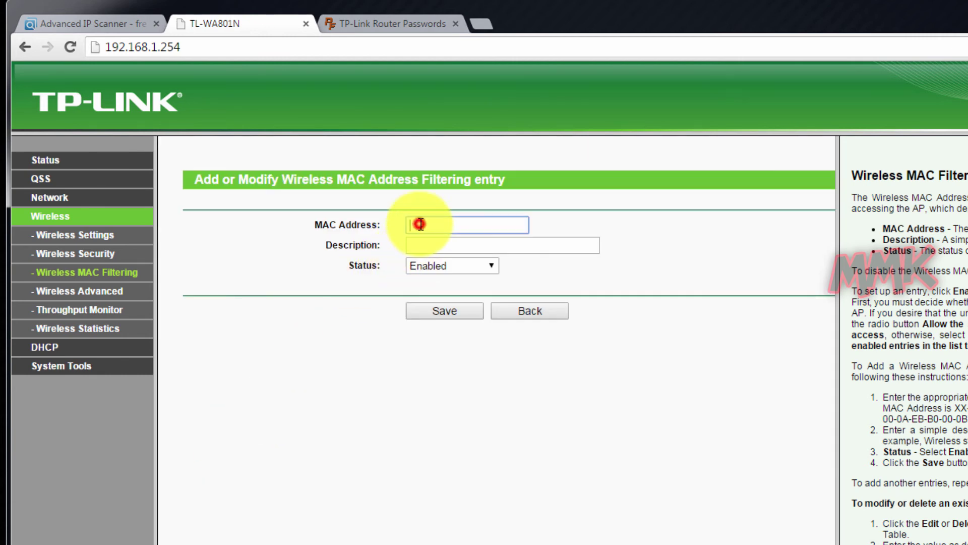
key("ctrl+v")
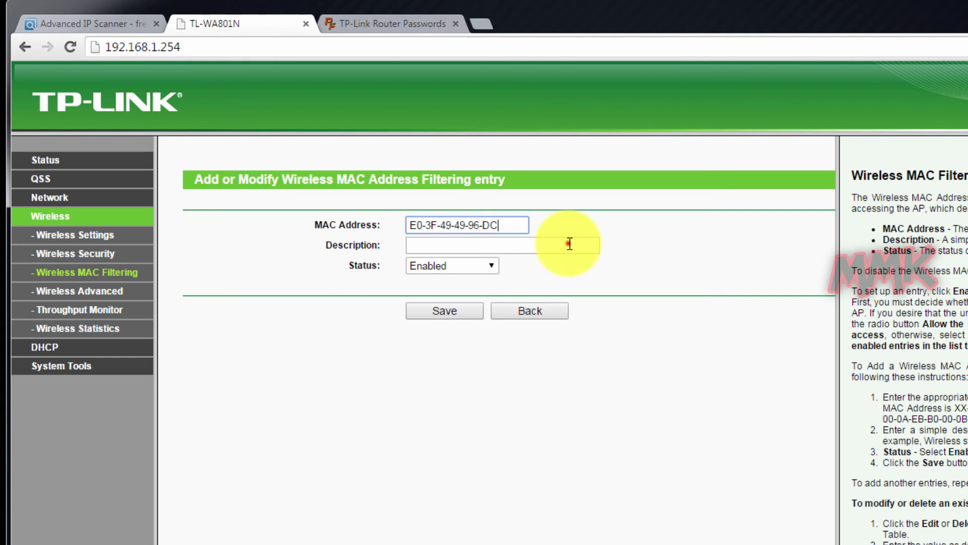
left_click(569, 244)
type("mypc")
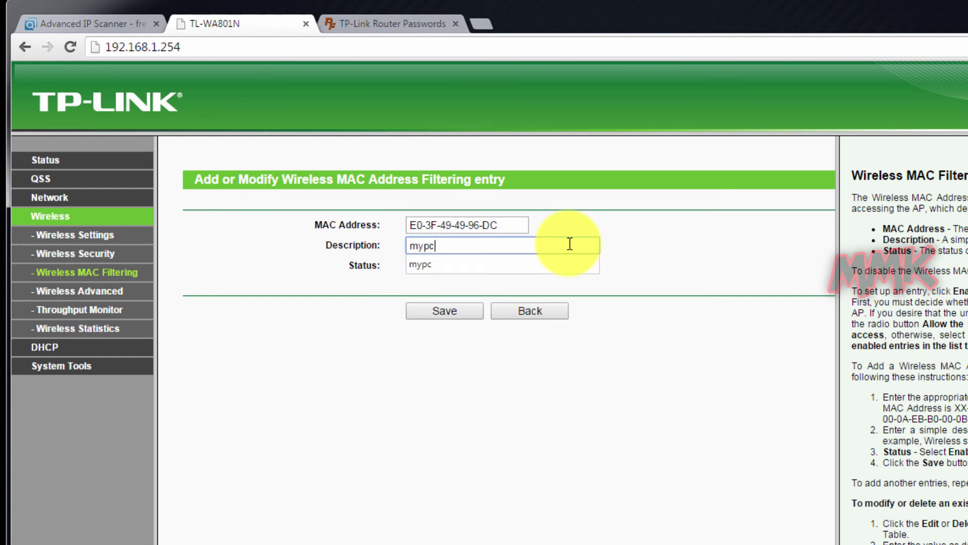
left_click(437, 312)
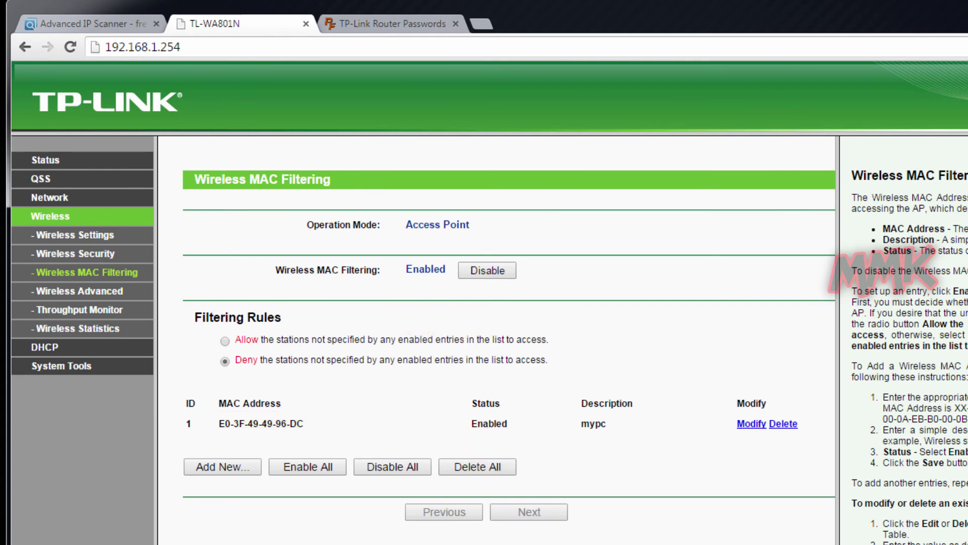
key("alt+Tab")
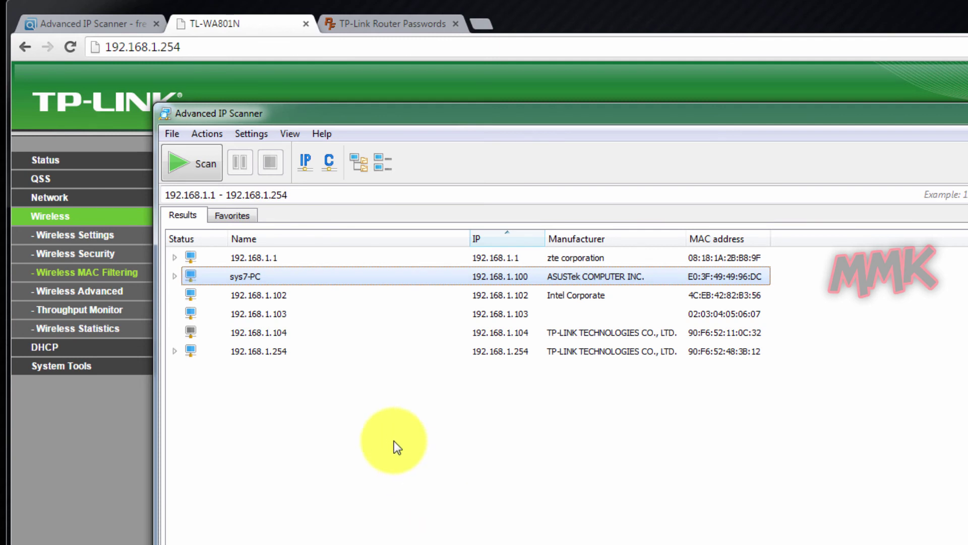
Rescan the network (3 alive, 3 dead, 248 unknown), then minimize the browser and scanner.
left_click(189, 165)
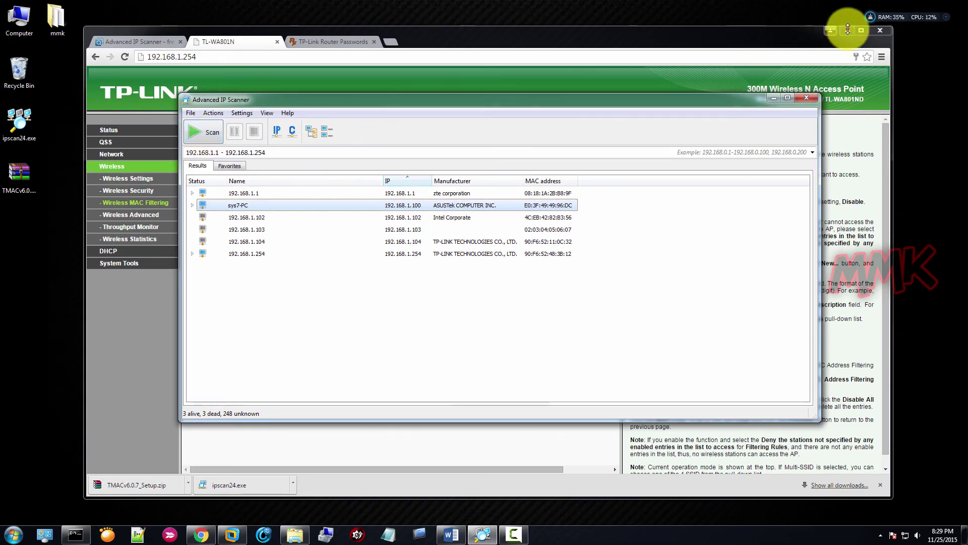
left_click(846, 31)
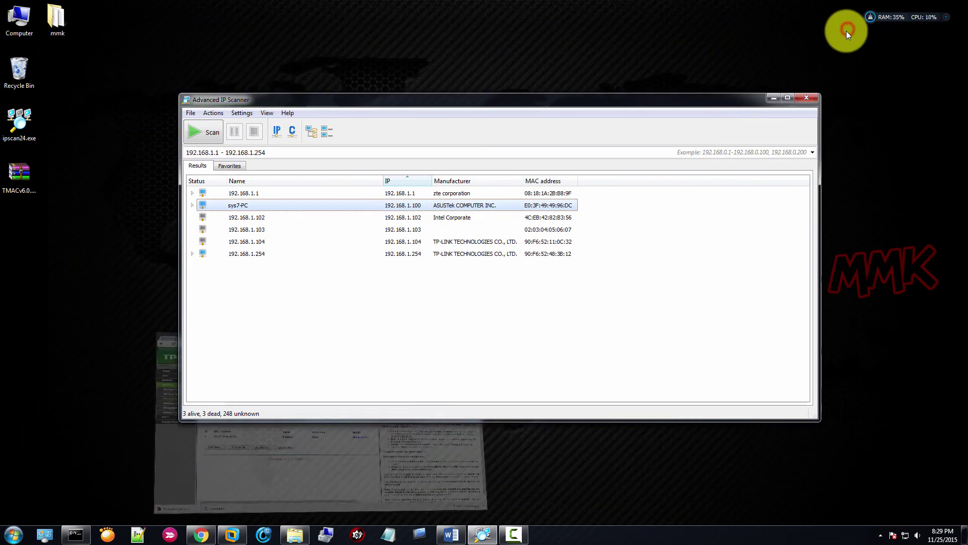
left_click(773, 98)
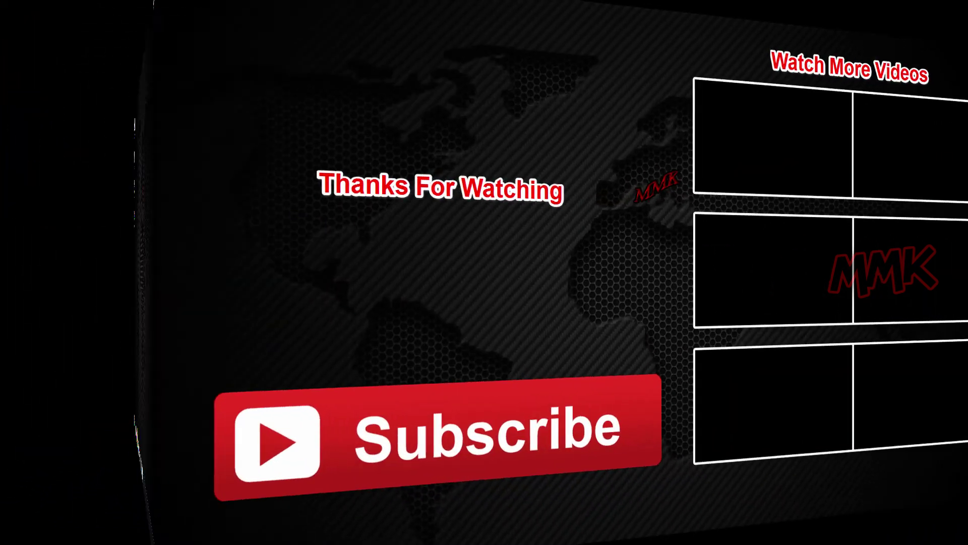